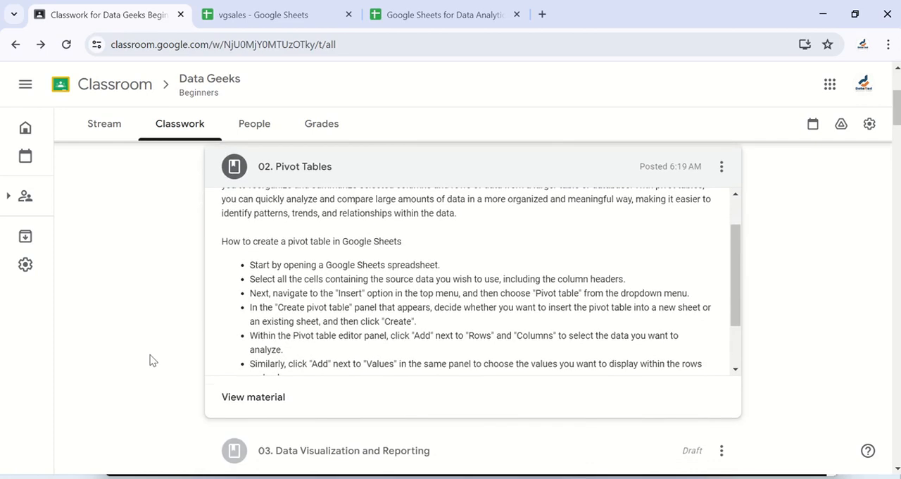
Open the "02. Pivot Tables" class material and read its instructions for creating a pivot table in Google Sheets
scroll(239, 326, up, 1)
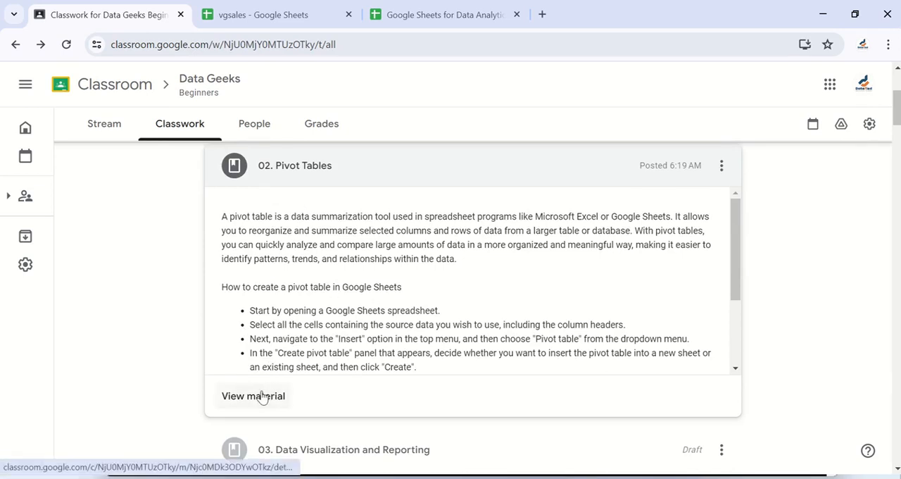
click(260, 398)
scroll(320, 288, up, 2)
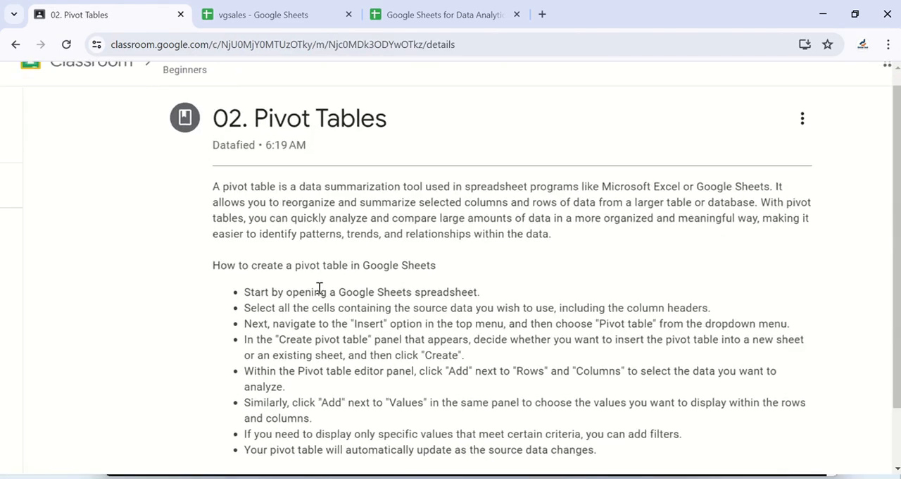
scroll(440, 288, up, 1)
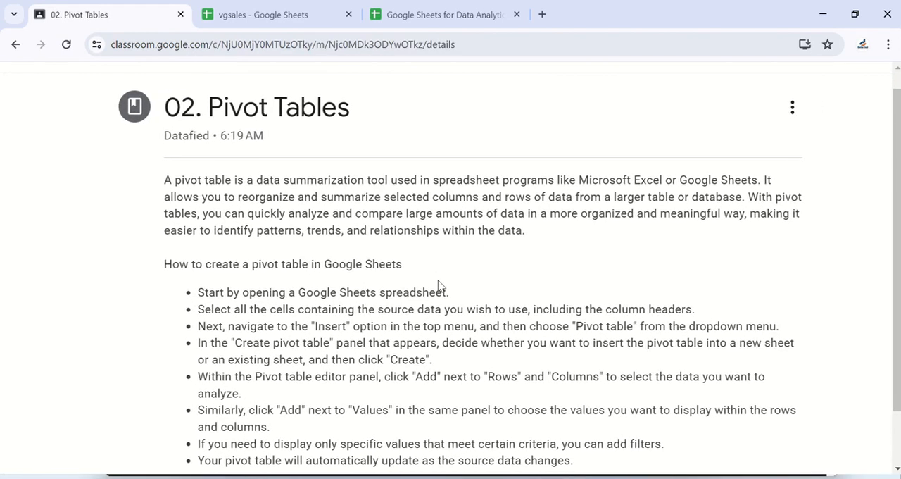
scroll(438, 285, up, 1)
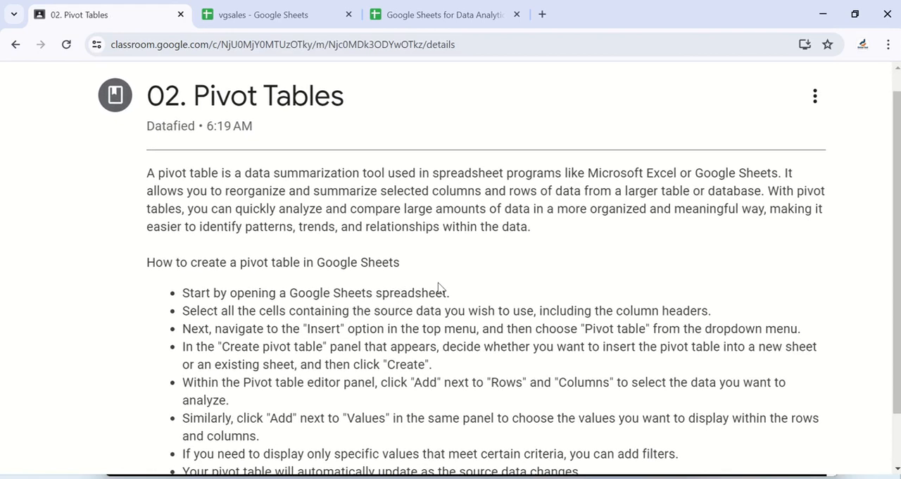
scroll(476, 286, right, 2)
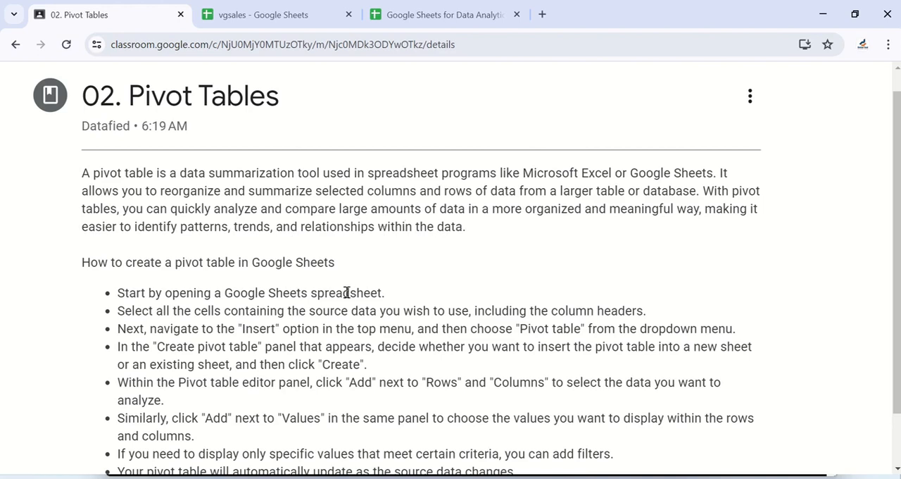
scroll(348, 292, down, 2)
scroll(346, 294, up, 2)
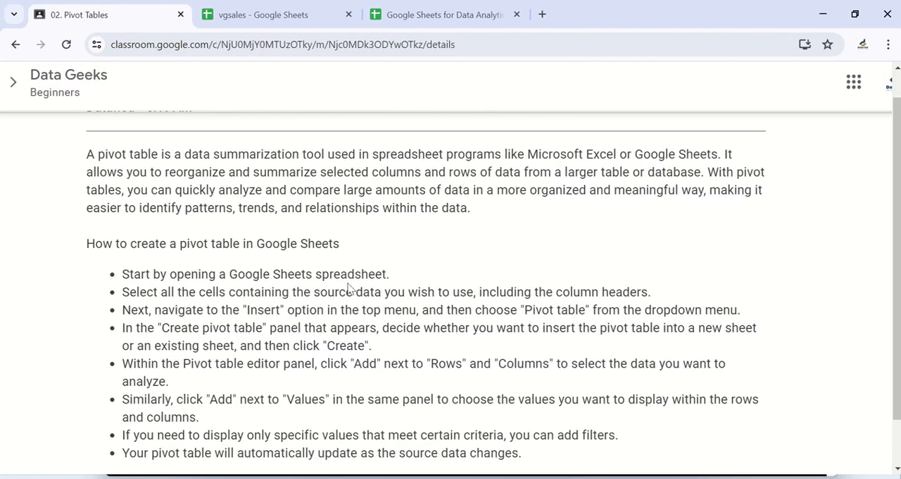
scroll(348, 288, down, 2)
scroll(350, 286, up, 1)
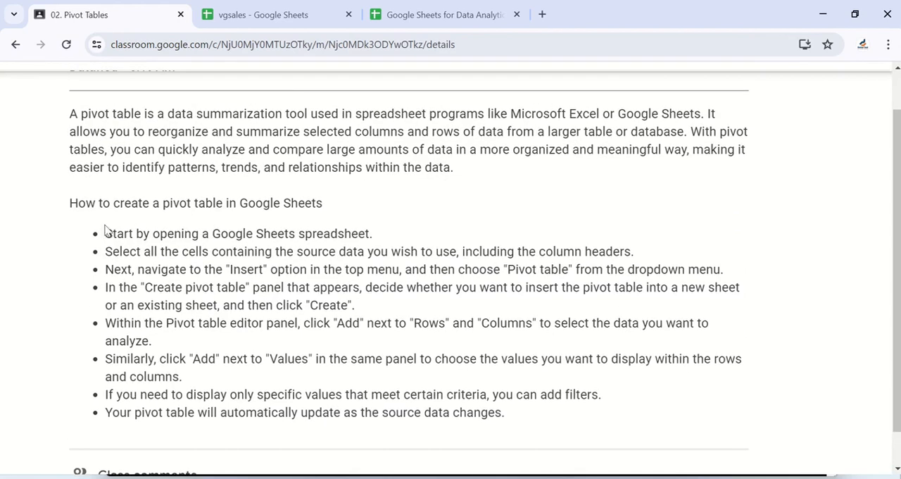
scroll(285, 232, up, 1)
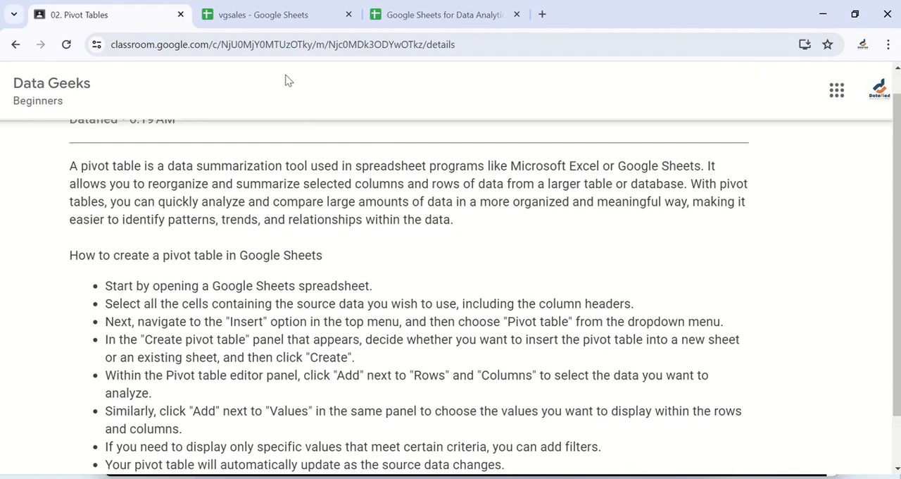
Switch to the vgsales spreadsheet in Google Sheets and show the start of the vgsales data sheet
click(266, 16)
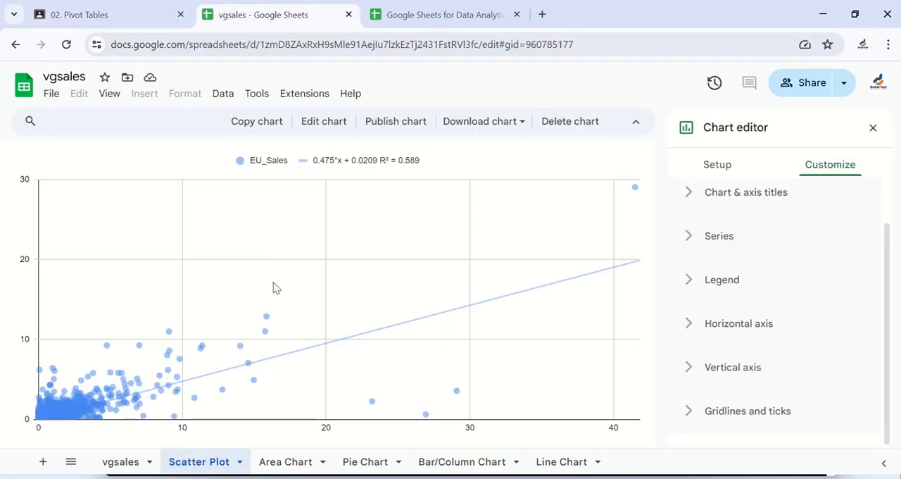
click(122, 464)
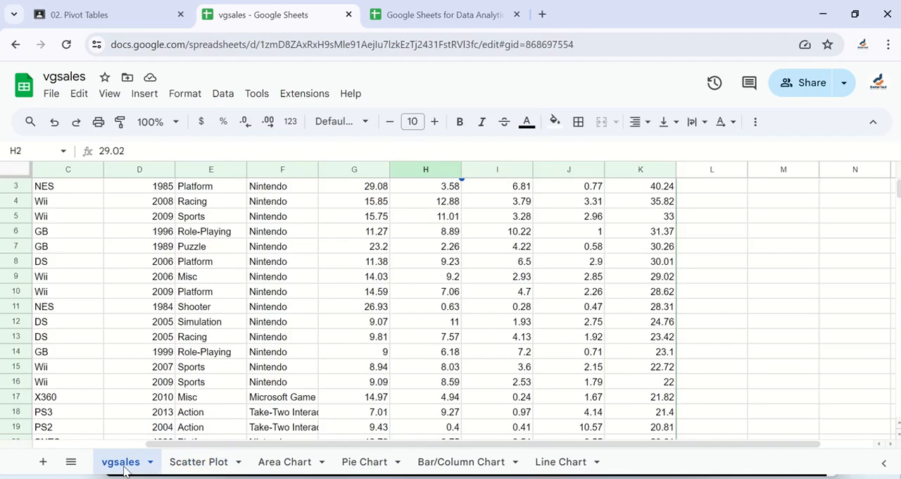
scroll(369, 274, up, 2)
scroll(369, 274, left, 2)
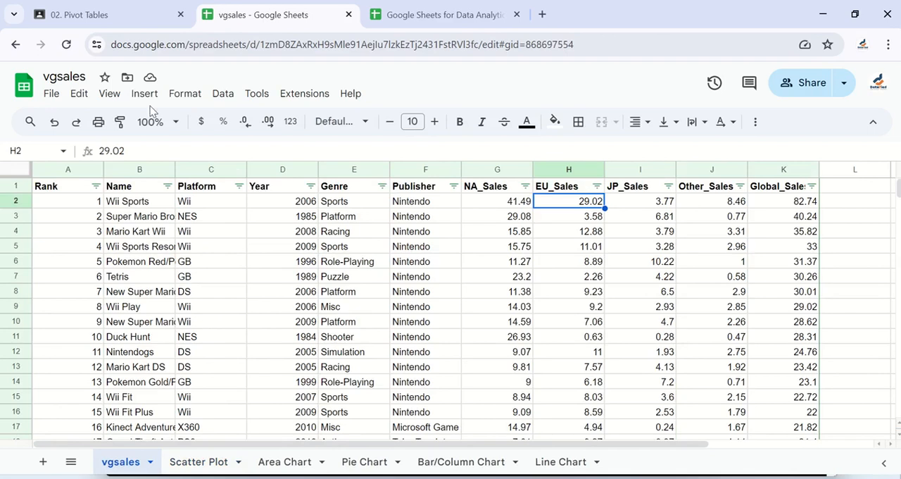
Insert a pivot table from the data range vgsales!A1:K16599 into a new sheet
click(221, 97)
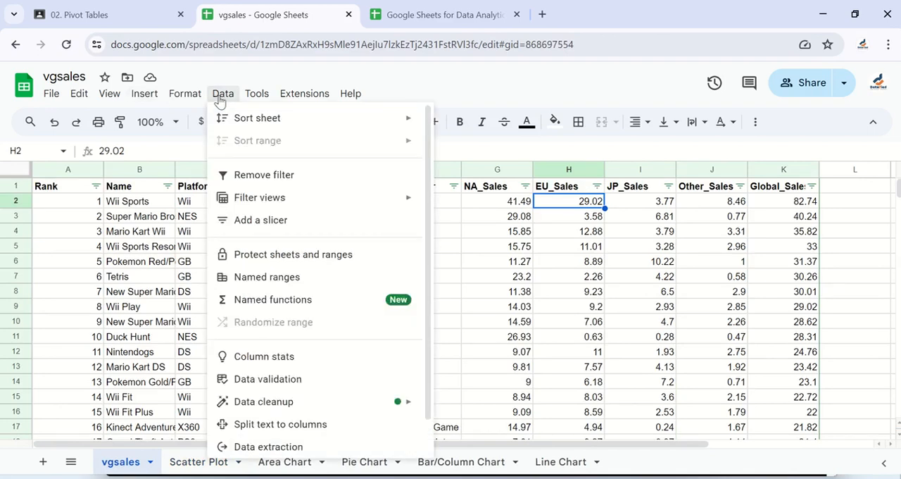
mouse_move(151, 95)
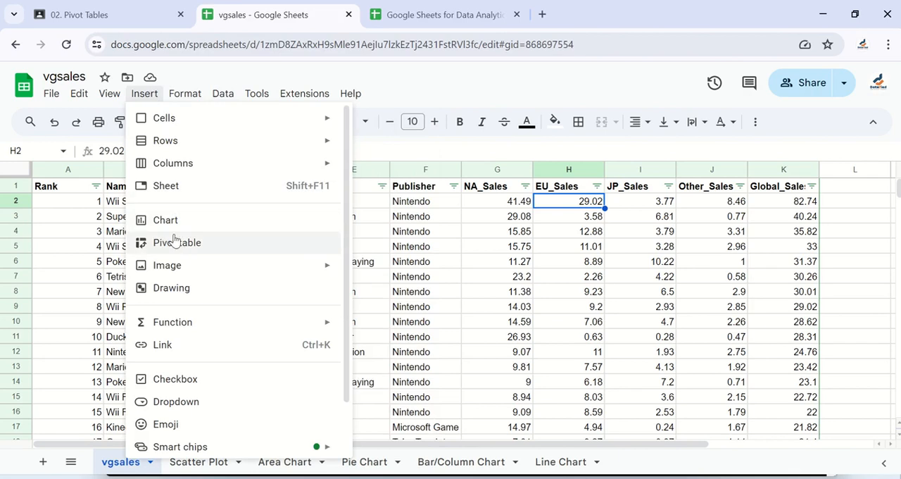
click(171, 244)
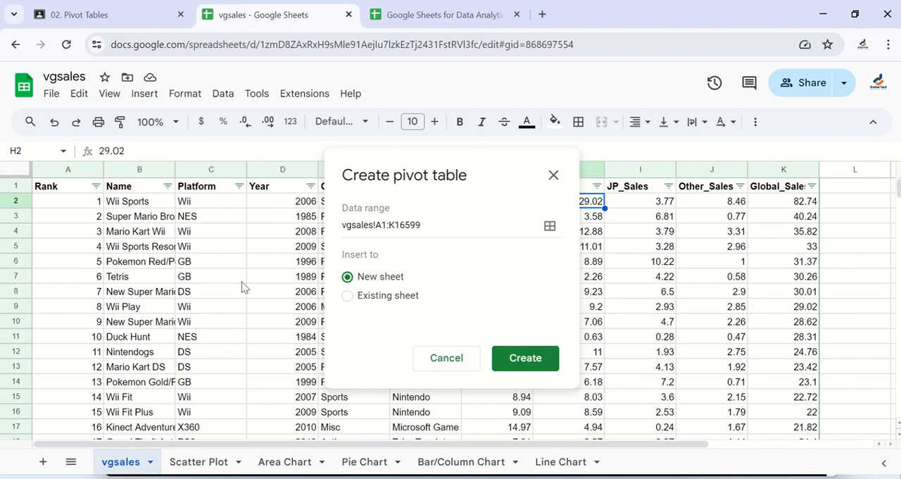
click(521, 362)
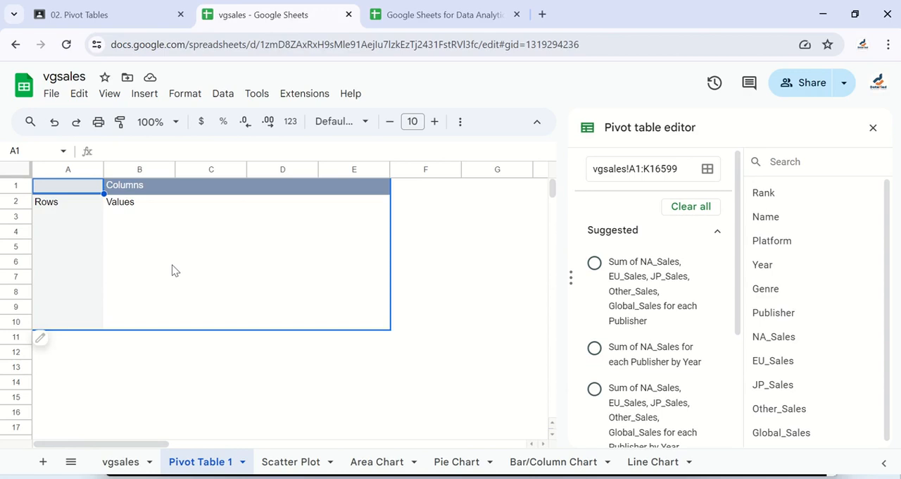
Apply the suggested pivot table summing NA_Sales, EU_Sales, JP_Sales, Other_Sales and Global_Sales for each Publisher
scroll(626, 292, down, 1)
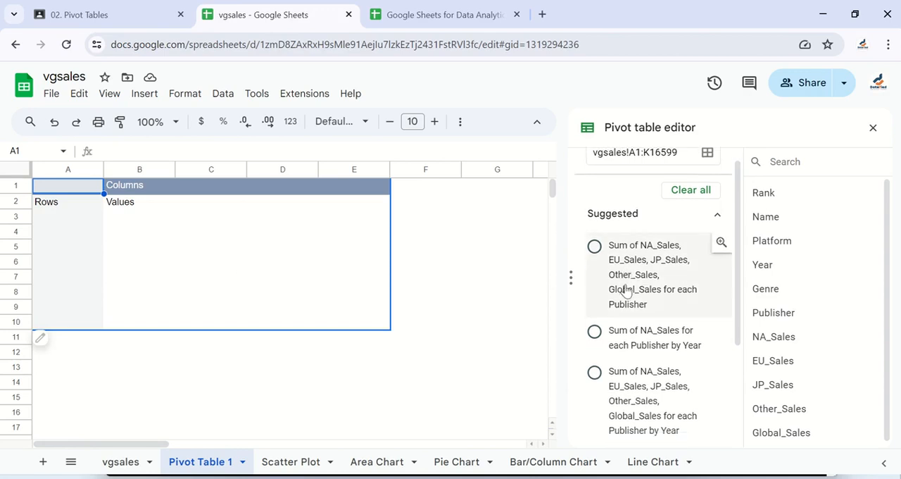
scroll(637, 360, down, 2)
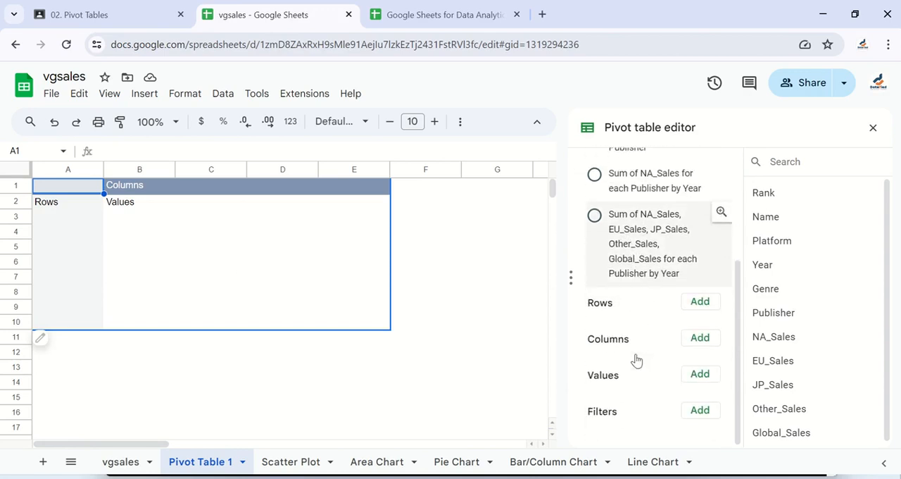
scroll(638, 361, up, 5)
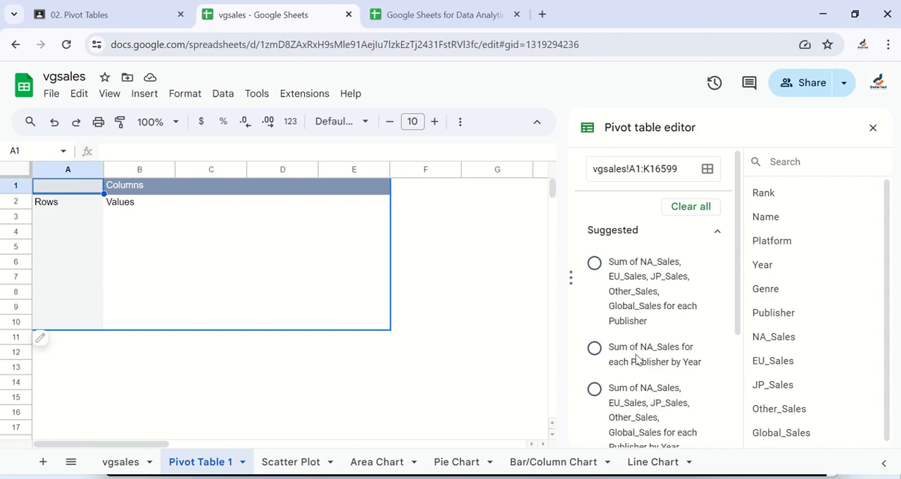
scroll(636, 361, down, 1)
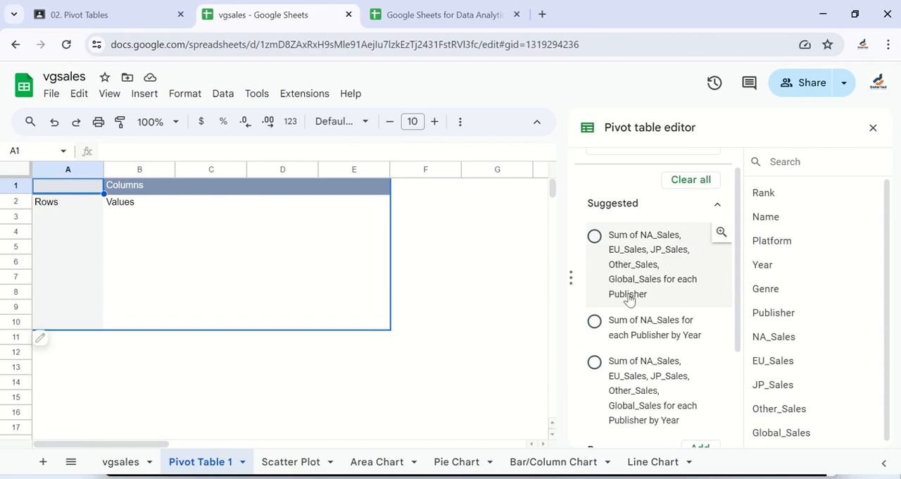
scroll(636, 293, down, 2)
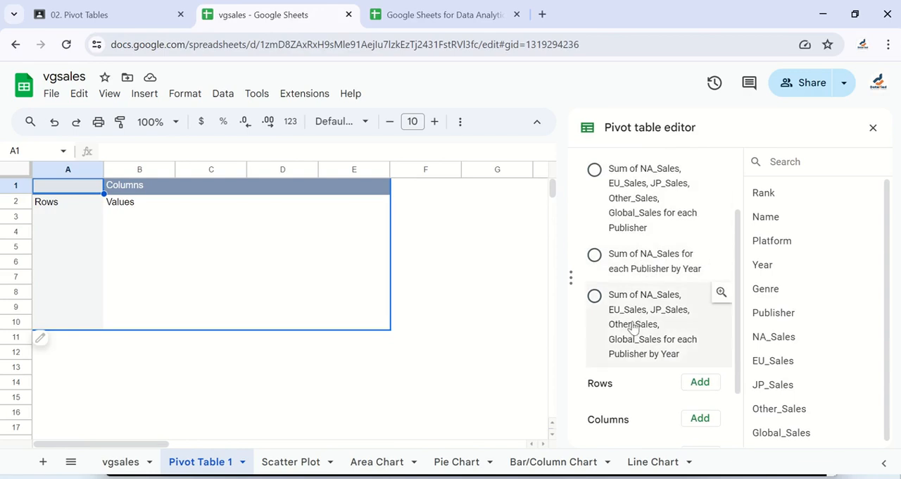
scroll(627, 324, down, 1)
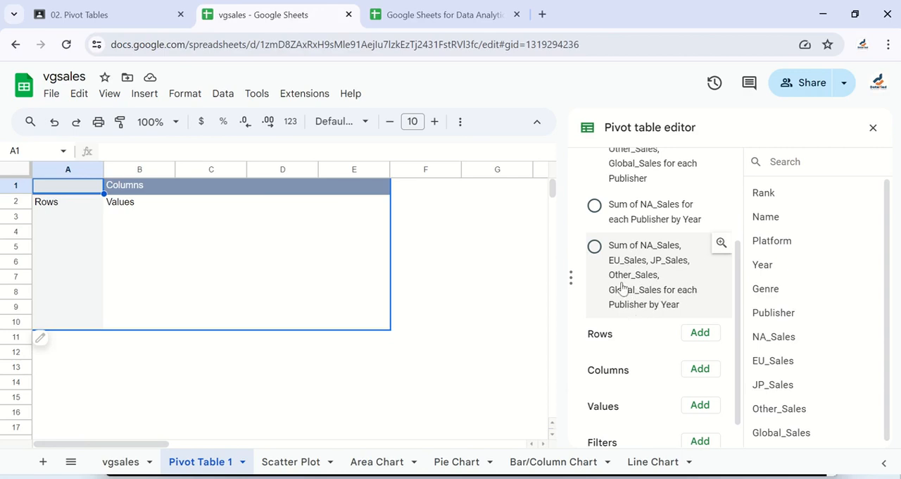
scroll(623, 286, up, 2)
scroll(622, 286, up, 2)
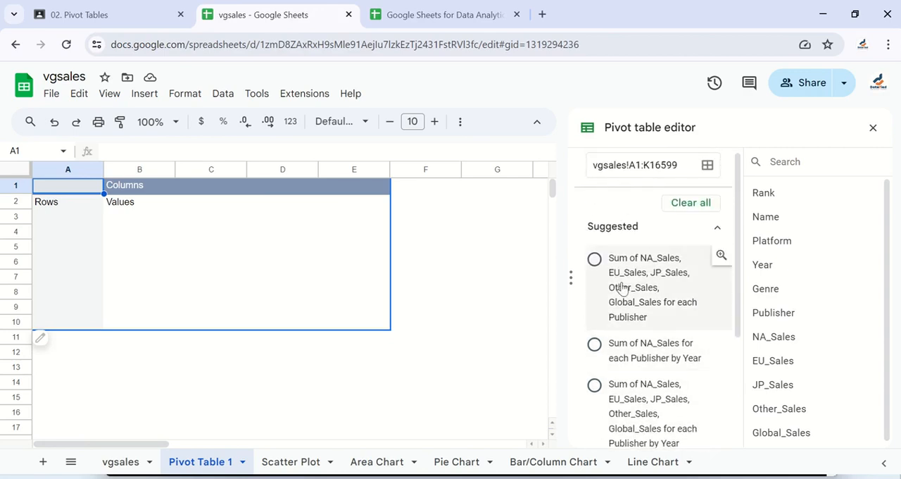
click(595, 260)
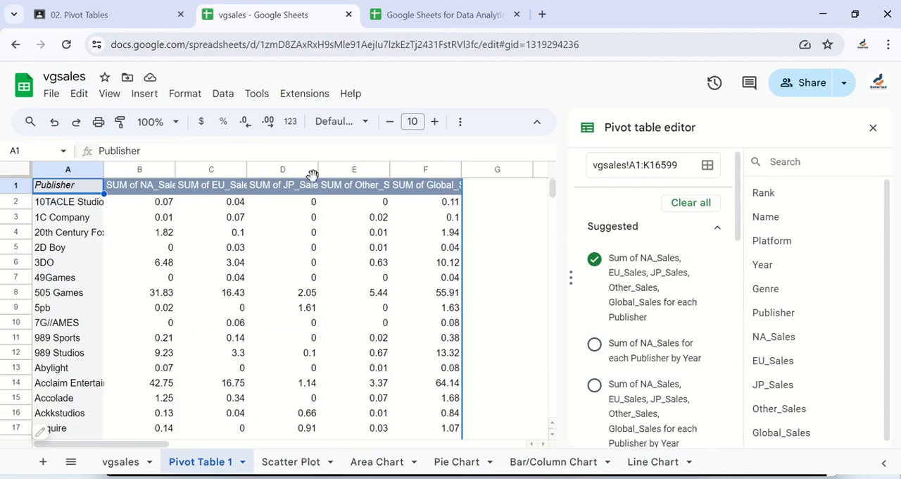
Examine the pivot table's summed sales columns for all publishers, down to the Grand Total row
scroll(385, 271, right, 5)
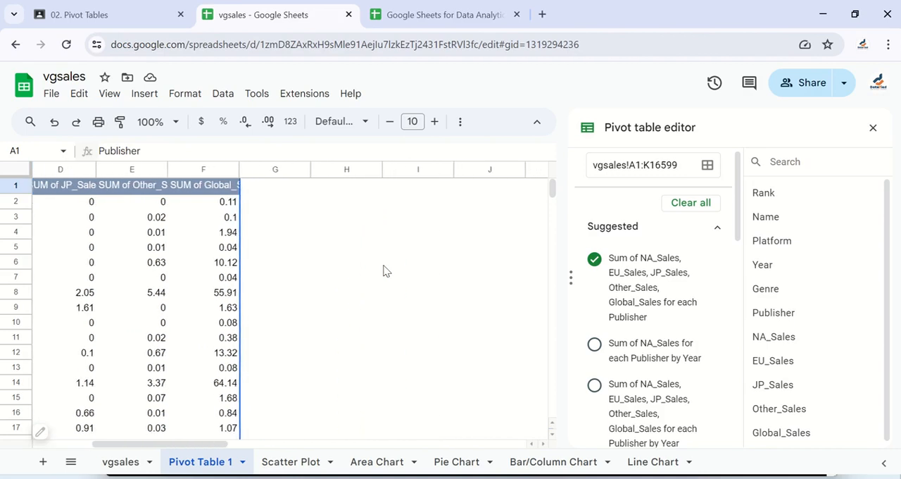
scroll(385, 271, left, 5)
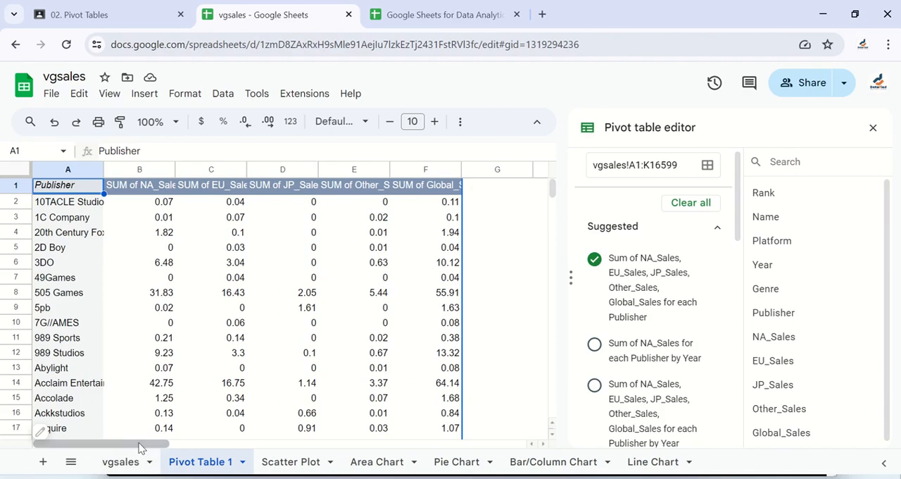
scroll(189, 438, right, 3)
drag(189, 438, 140, 426)
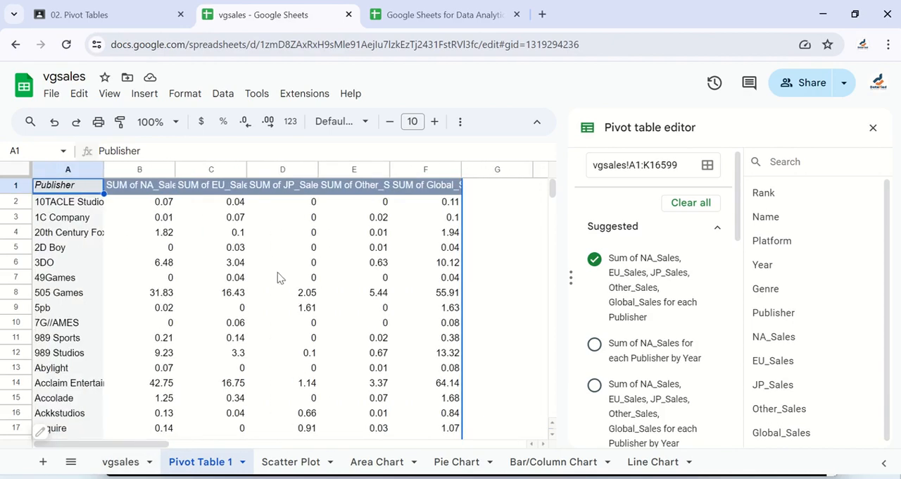
scroll(264, 308, down, 2)
scroll(264, 309, down, 20)
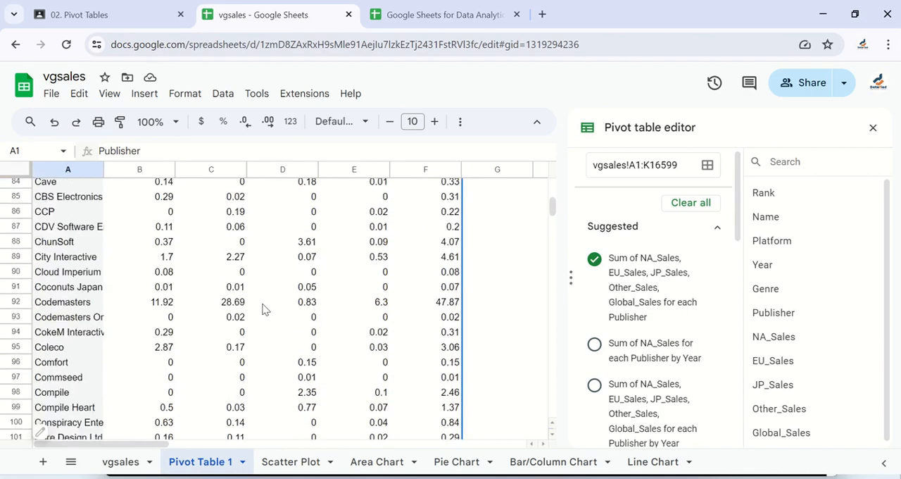
scroll(264, 308, down, 20)
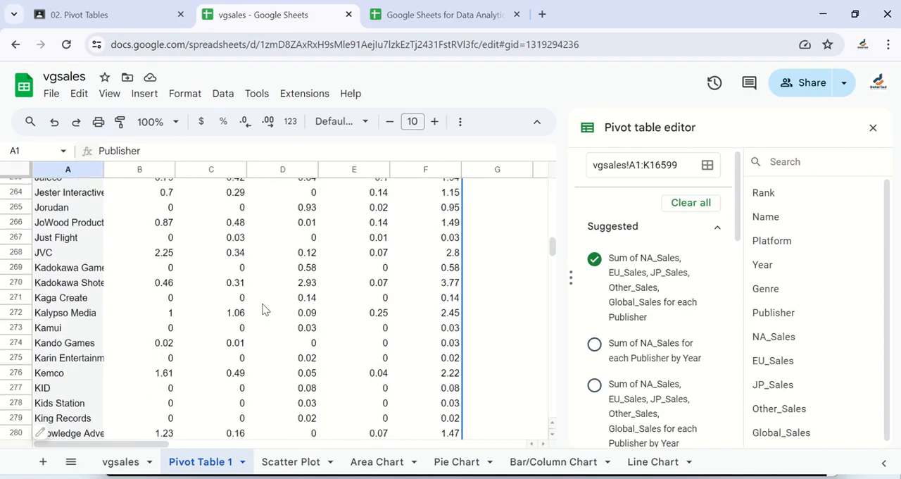
scroll(386, 282, down, 20)
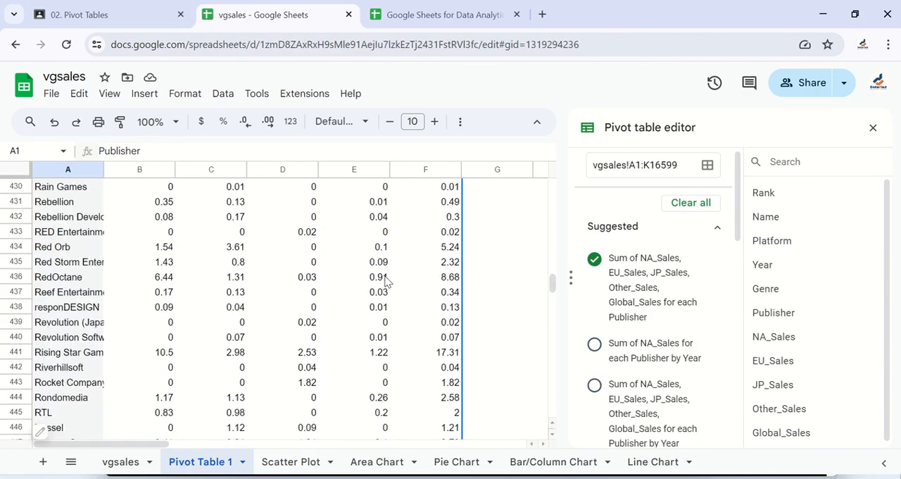
scroll(386, 281, down, 20)
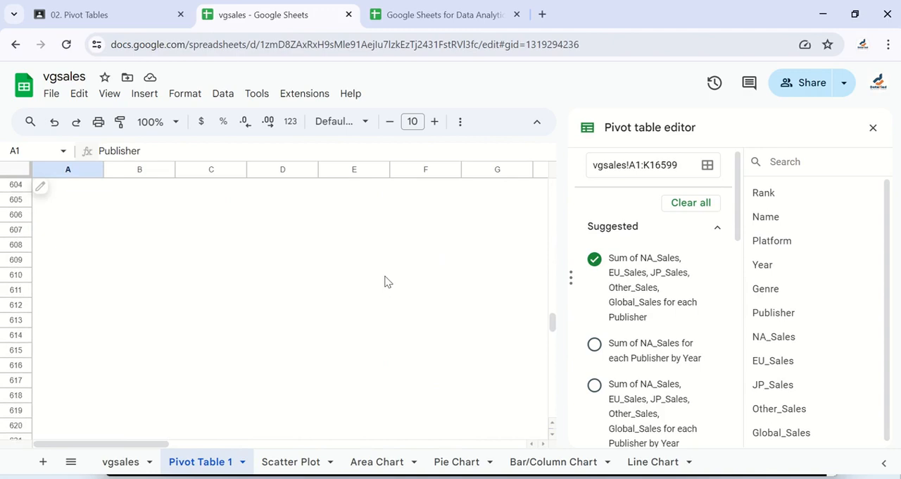
scroll(386, 281, up, 5)
scroll(385, 281, up, 1)
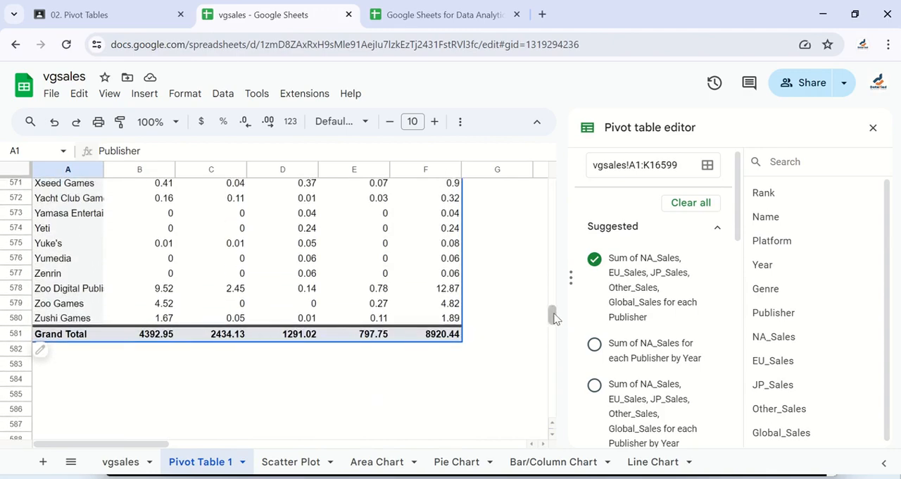
drag(553, 317, 547, 177)
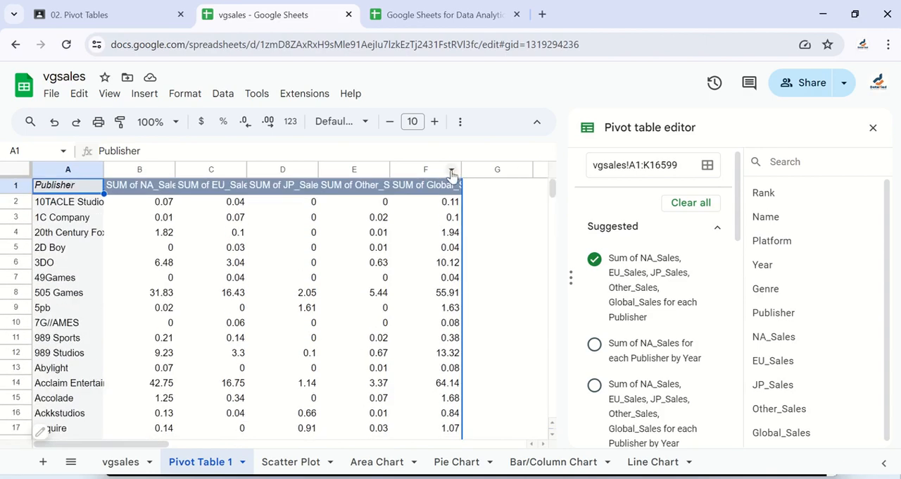
Widen column F so the full "SUM of Global_Sales" header fits, and look over the publisher rows
drag(462, 170, 497, 172)
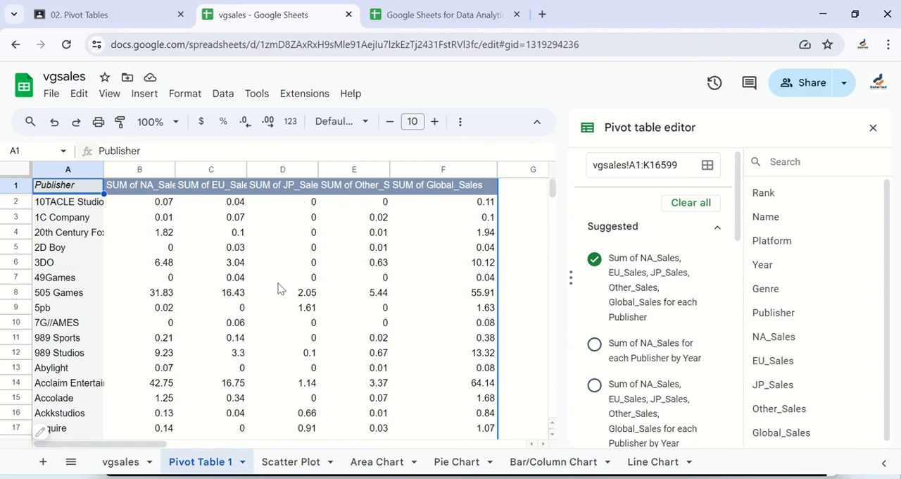
scroll(310, 324, down, 15)
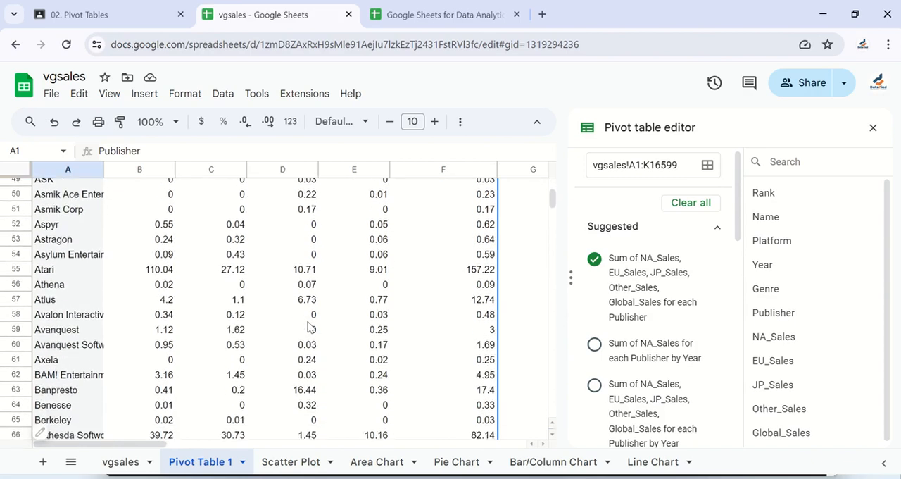
scroll(308, 326, down, 10)
scroll(307, 326, up, 20)
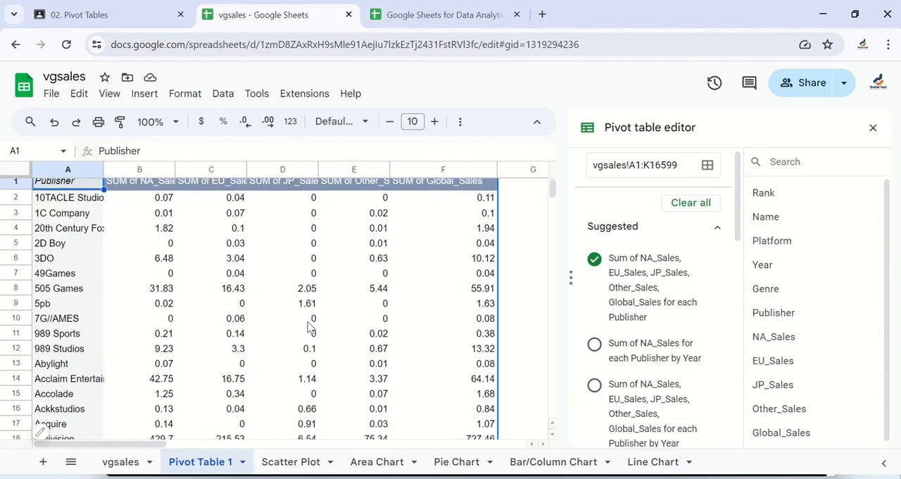
Apply the suggested pivot table that sums NA_Sales for each Publisher by Year
scroll(307, 326, down, 20)
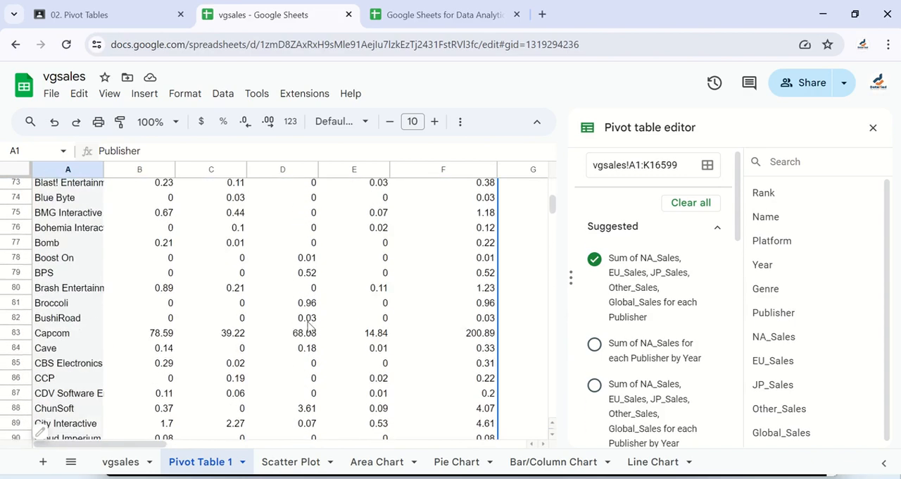
scroll(308, 325, down, 20)
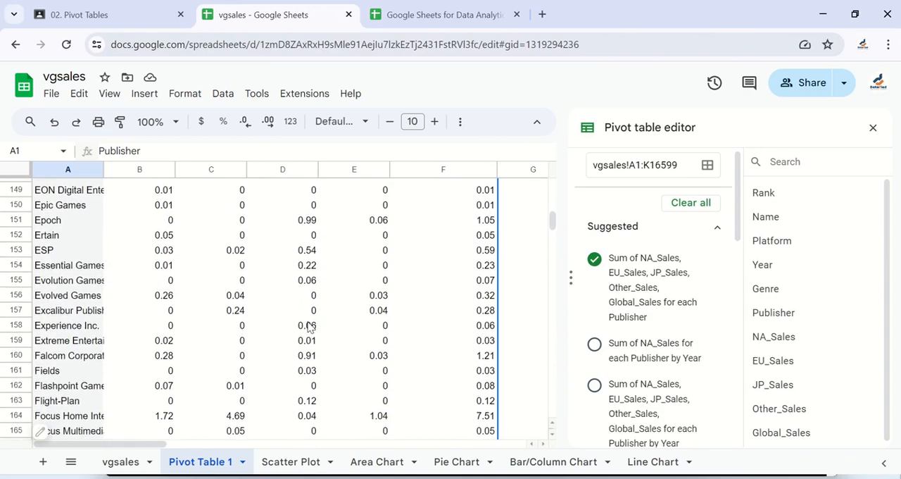
scroll(308, 326, down, 16)
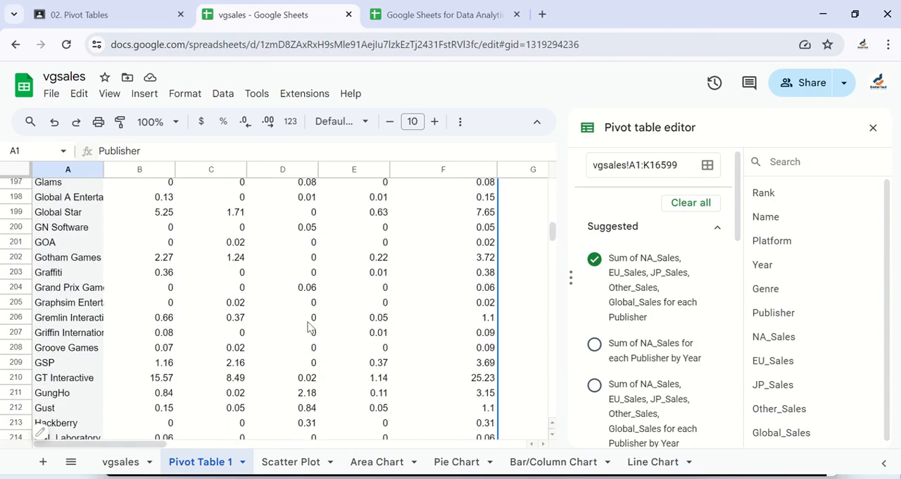
scroll(307, 326, down, 19)
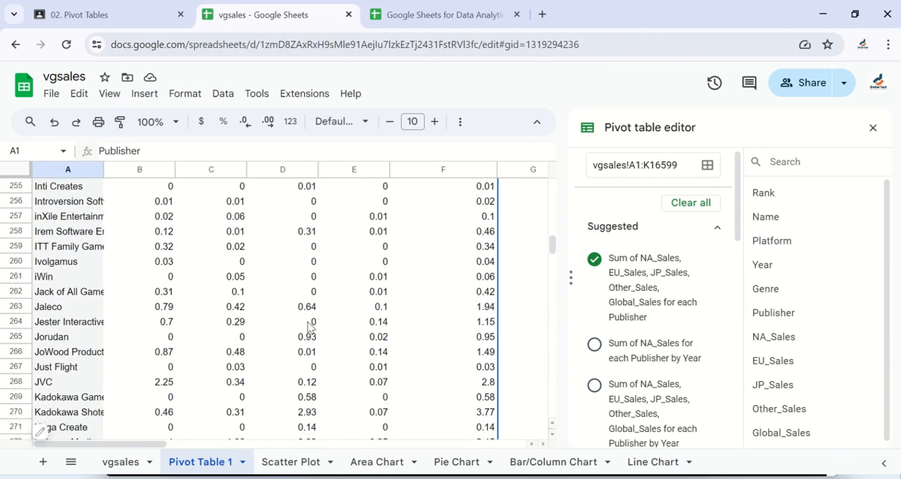
scroll(308, 326, up, 20)
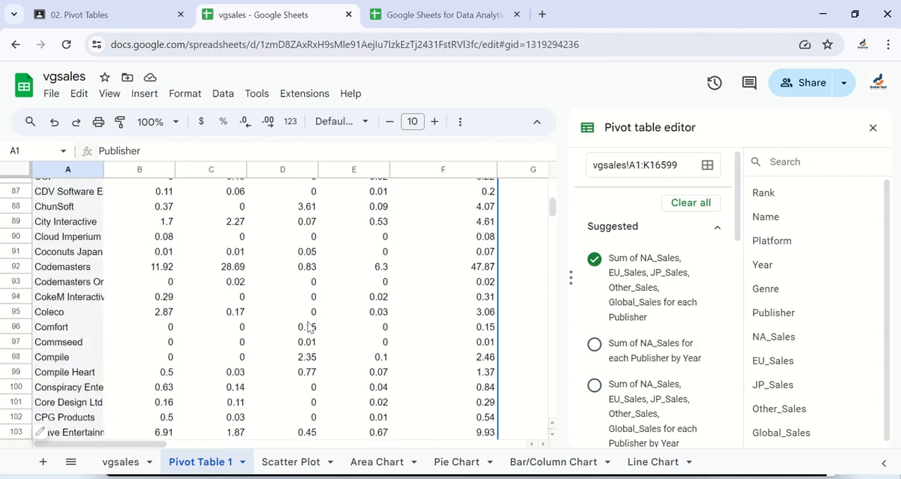
scroll(308, 326, up, 20)
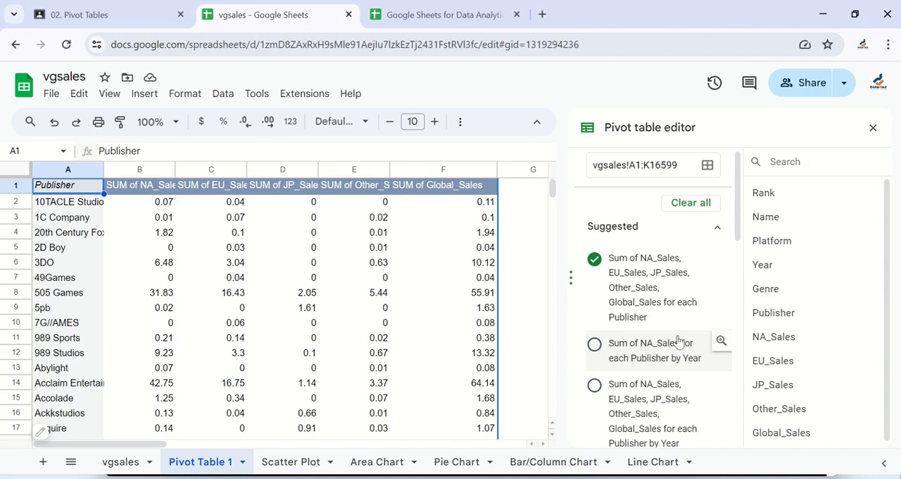
click(594, 345)
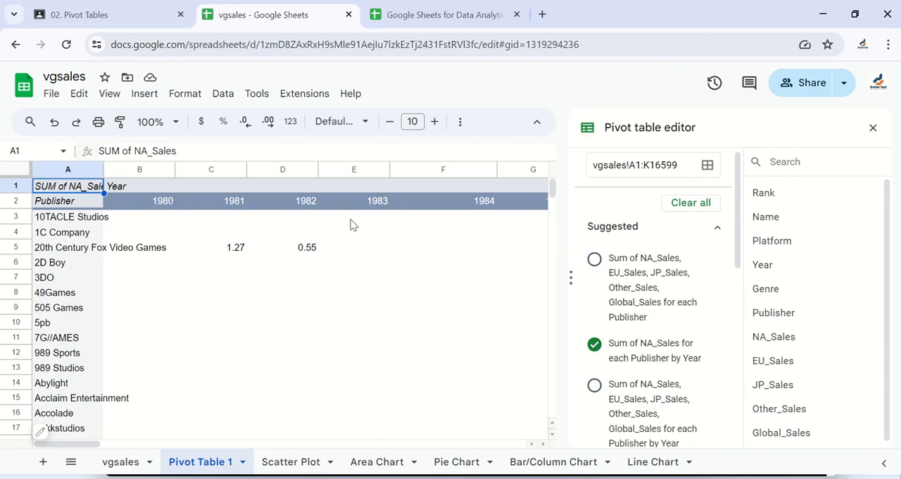
Examine the publishers' NA_Sales across all Year columns, through to the Grand Total column
scroll(352, 223, right, 10)
scroll(352, 223, right, 15)
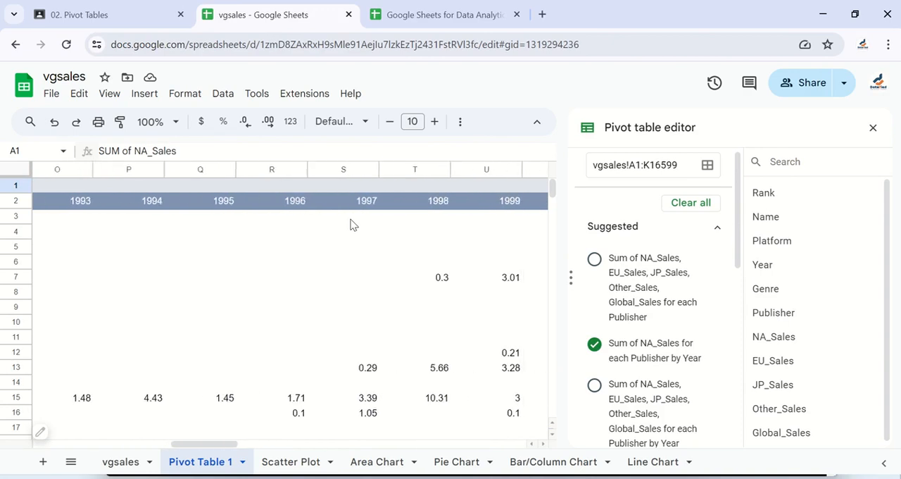
scroll(352, 223, right, 2)
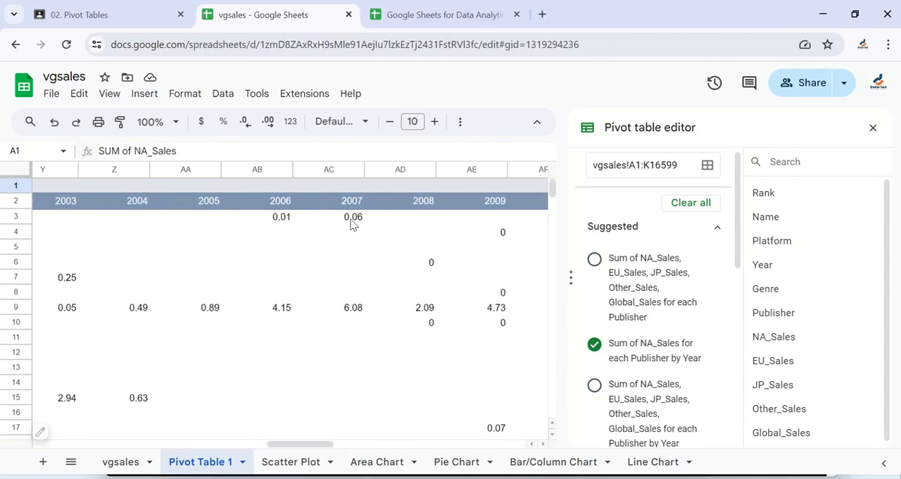
scroll(396, 238, right, 15)
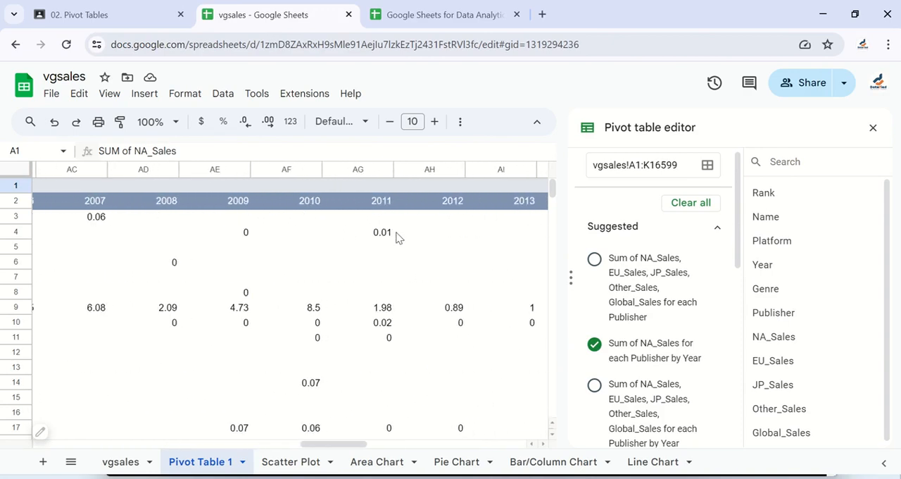
scroll(396, 237, left, 6)
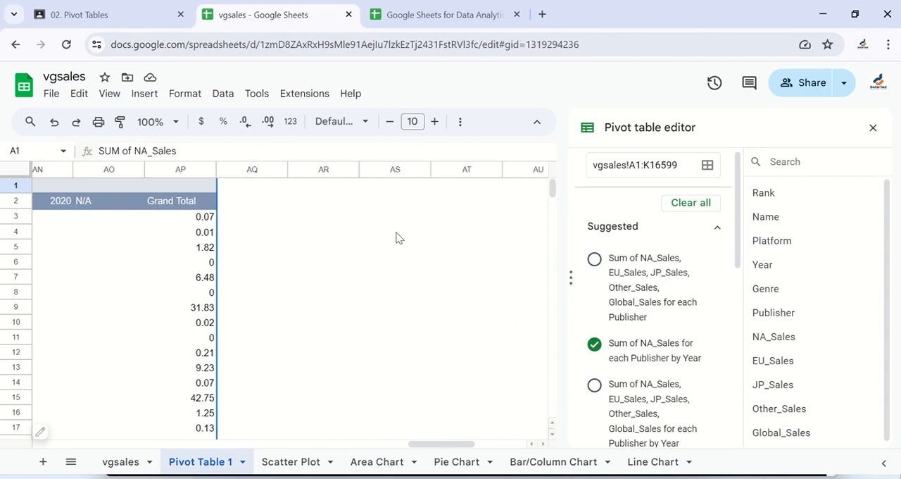
scroll(163, 265, left, 7)
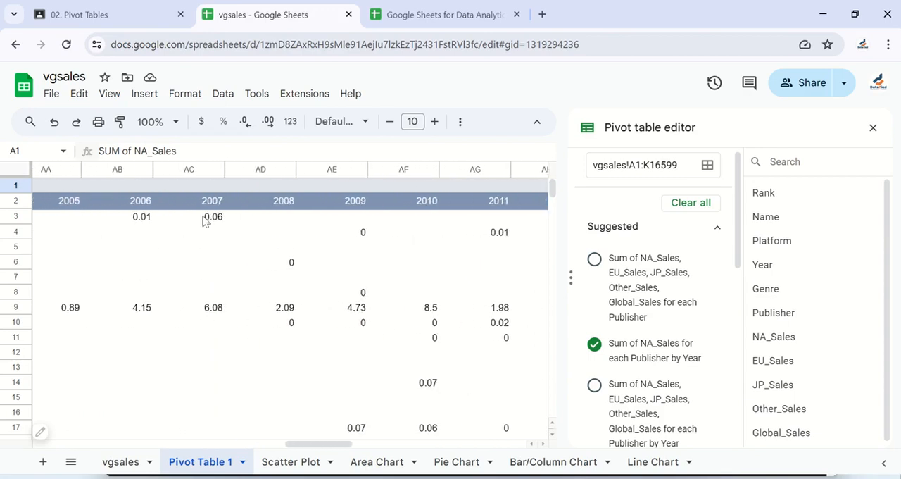
scroll(258, 242, right, 8)
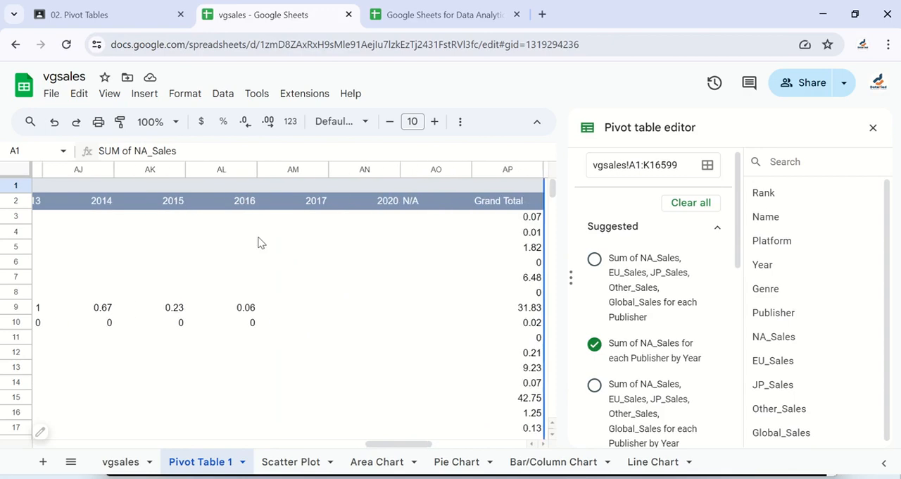
scroll(257, 242, left, 8)
scroll(258, 242, right, 10)
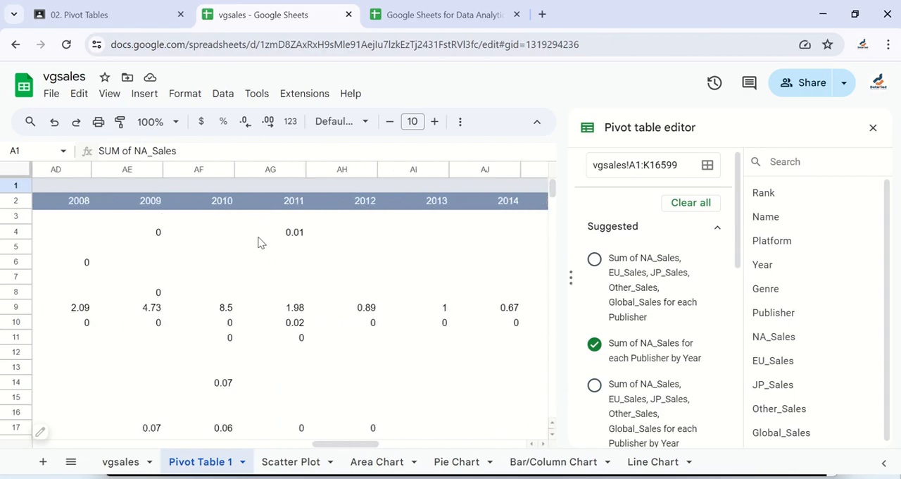
scroll(257, 242, right, 2)
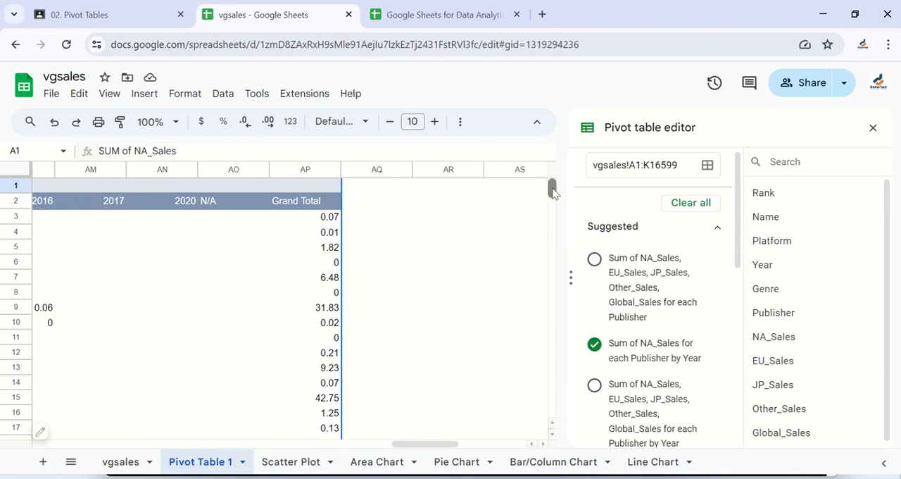
Examine the Grand Total row of NA_Sales for each year, and return to the first publishers
drag(552, 190, 555, 317)
scroll(314, 249, up, 10)
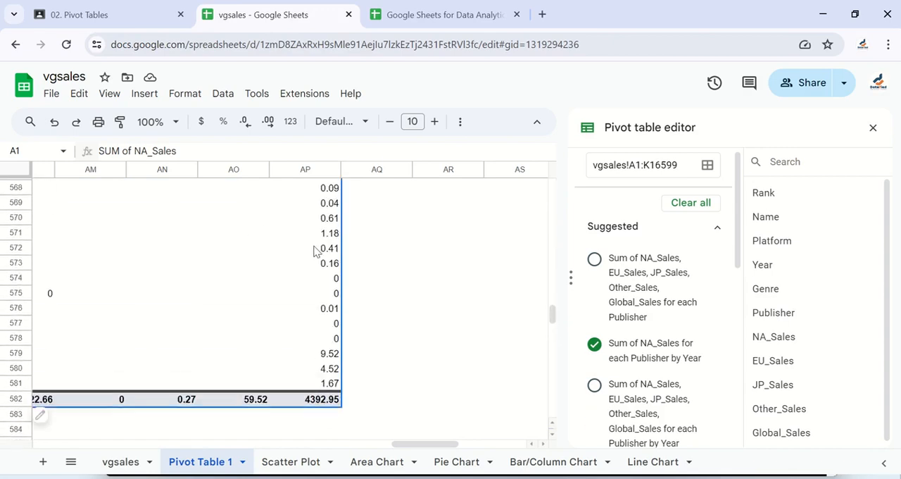
scroll(314, 249, down, 1)
scroll(211, 317, left, 10)
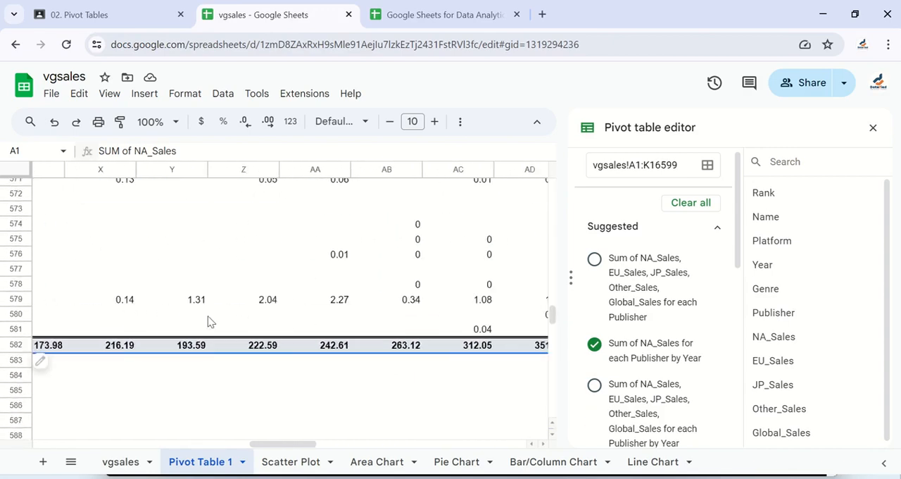
scroll(208, 318, left, 15)
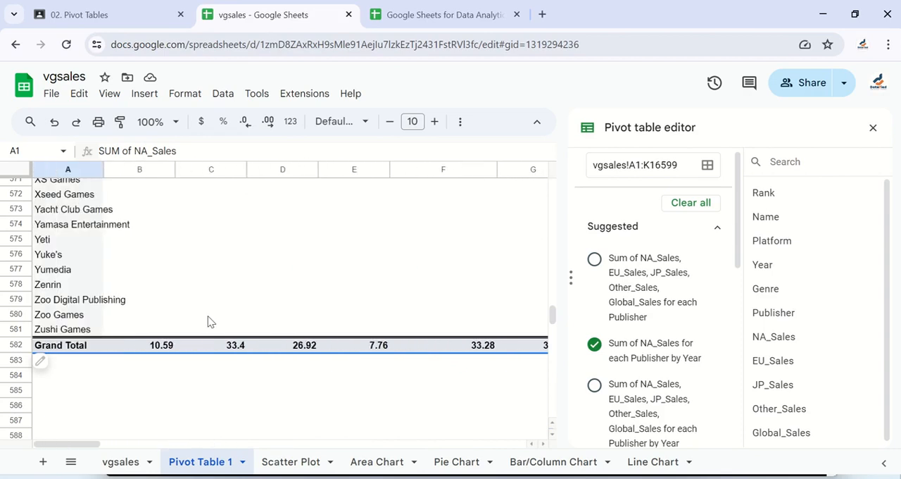
scroll(207, 322, up, 20)
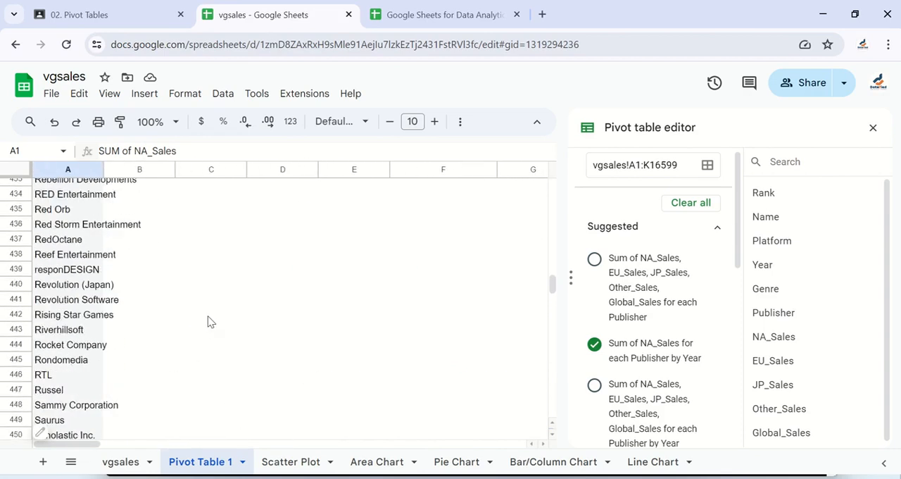
scroll(208, 322, up, 20)
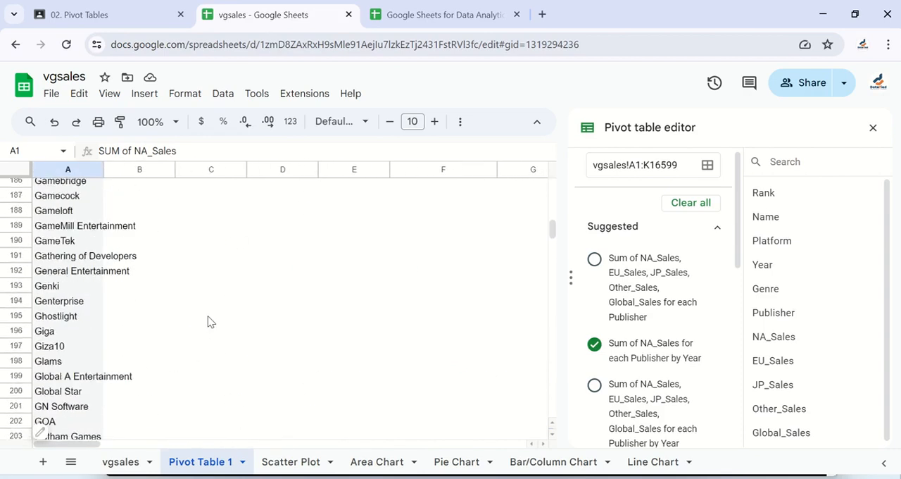
scroll(208, 322, up, 20)
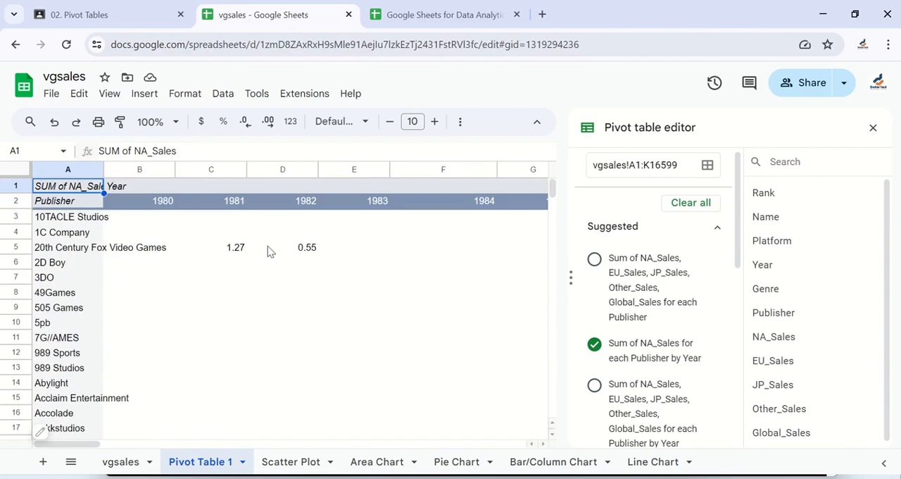
Remove the suggested NA_Sales for each Publisher by Year layout so the pivot table is empty
scroll(348, 314, down, 5)
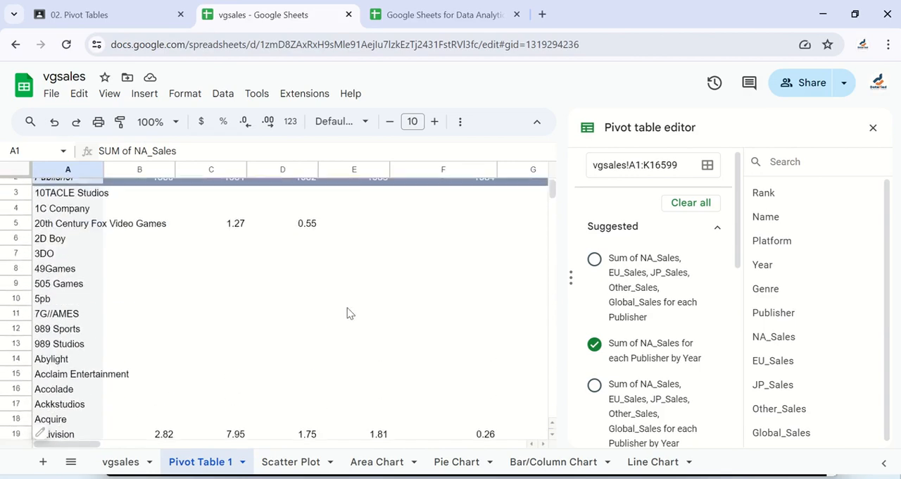
scroll(348, 312, up, 5)
scroll(347, 313, right, 5)
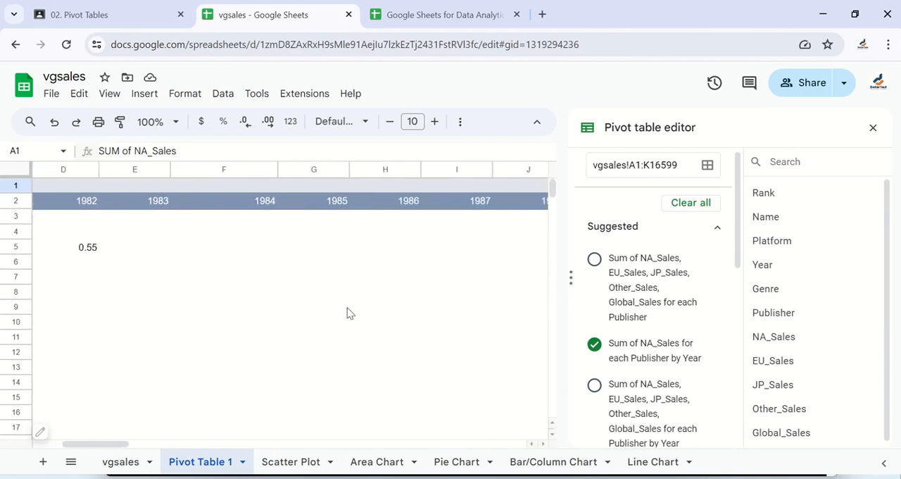
scroll(348, 312, right, 3)
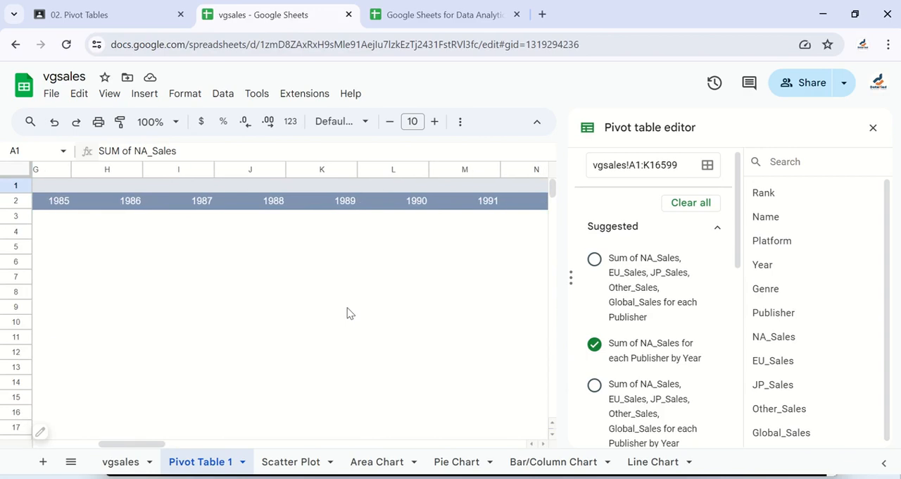
scroll(383, 352, left, 5)
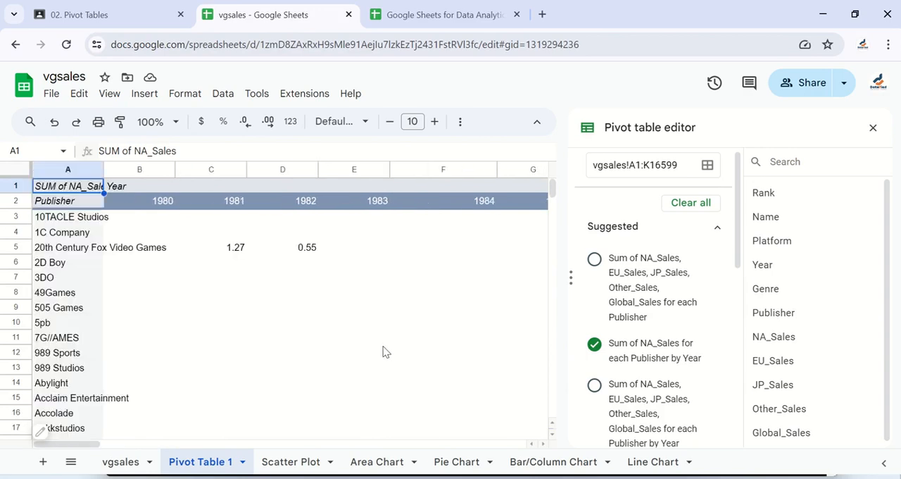
scroll(617, 331, down, 1)
scroll(615, 331, down, 1)
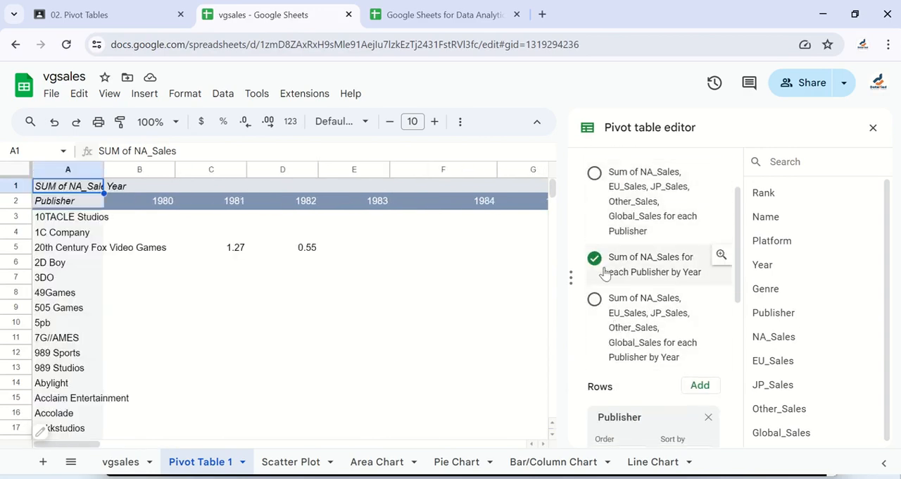
click(595, 258)
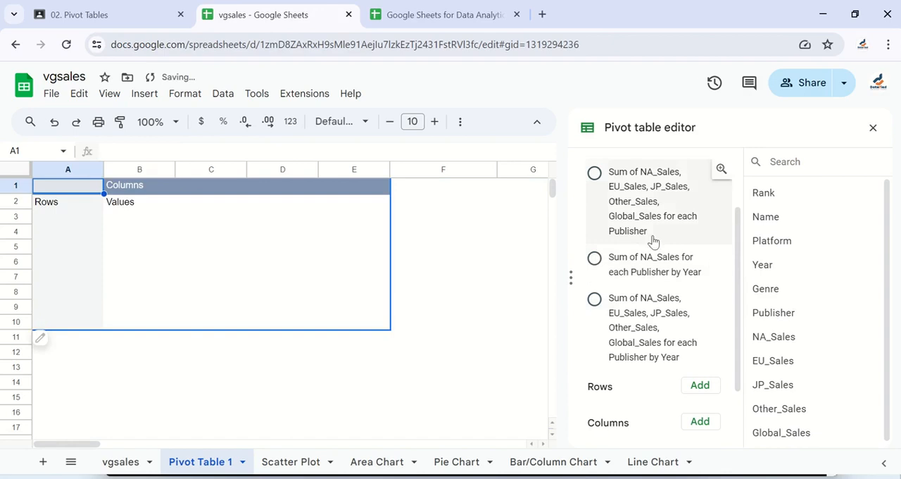
Add Platform as the pivot table's row field and look over the platform list down to Grand Total
scroll(631, 227, up, 2)
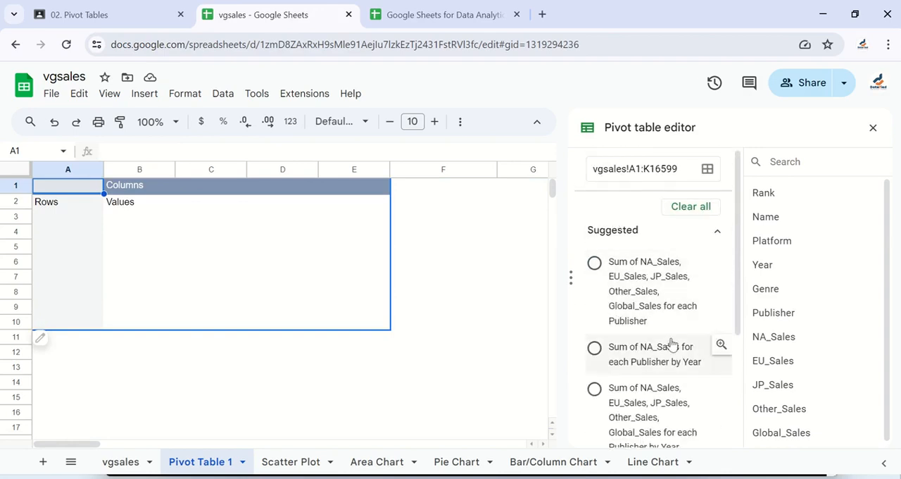
scroll(671, 344, down, 3)
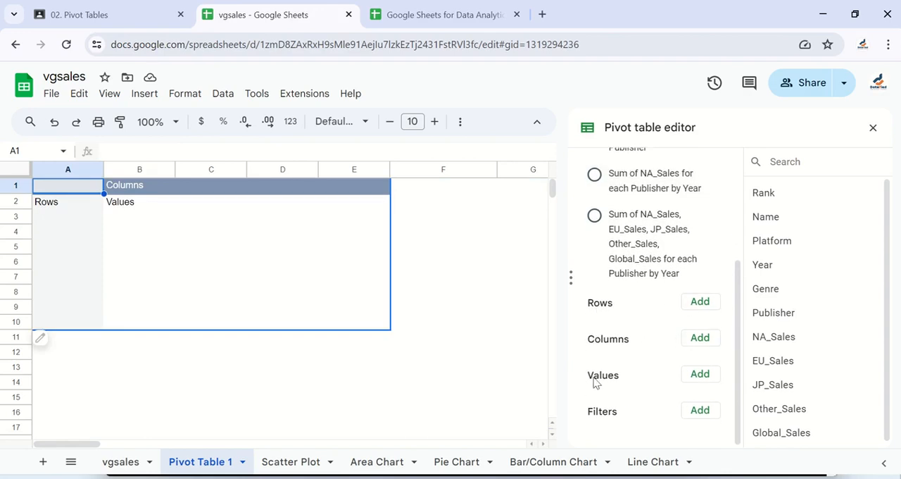
click(698, 308)
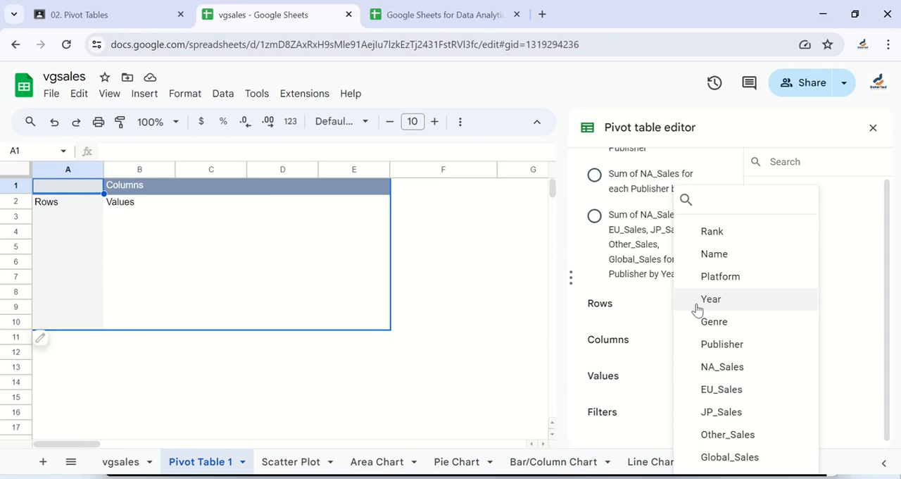
click(707, 279)
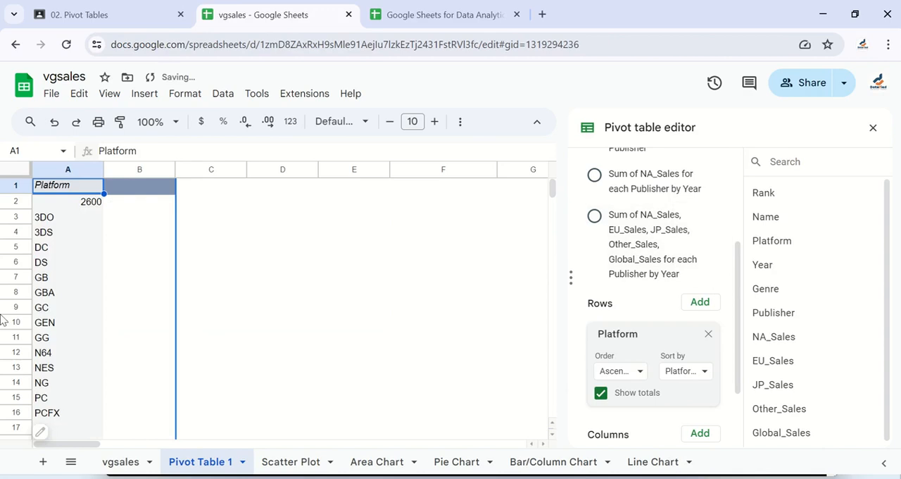
scroll(92, 341, down, 10)
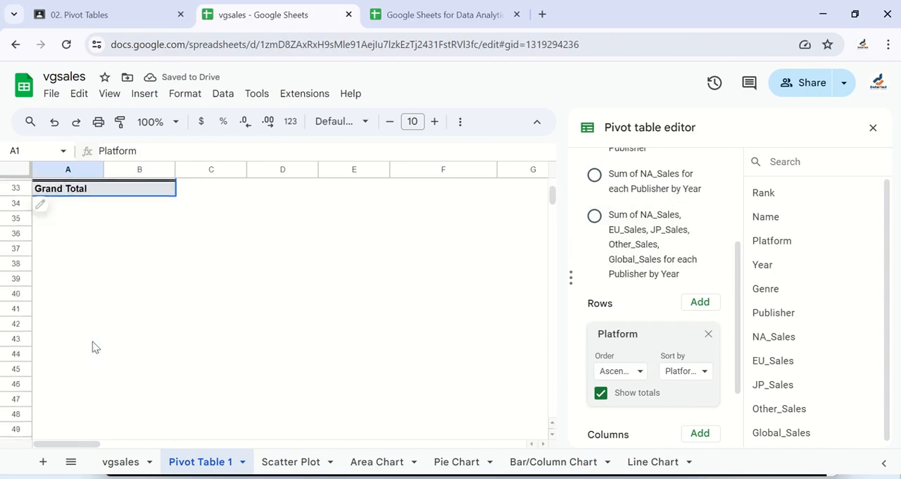
scroll(92, 341, up, 10)
scroll(674, 390, up, 1)
Add JP_Sales as a value field of the pivot table, summarized by SUM
scroll(674, 374, down, 3)
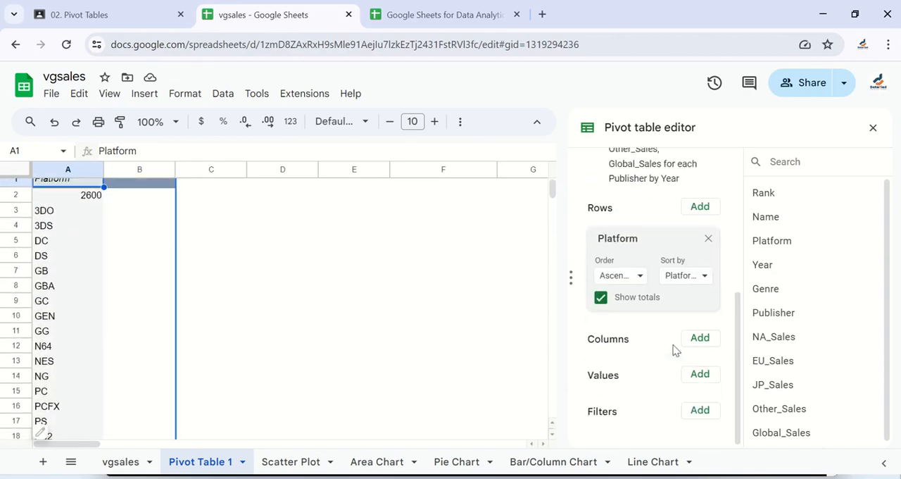
click(700, 373)
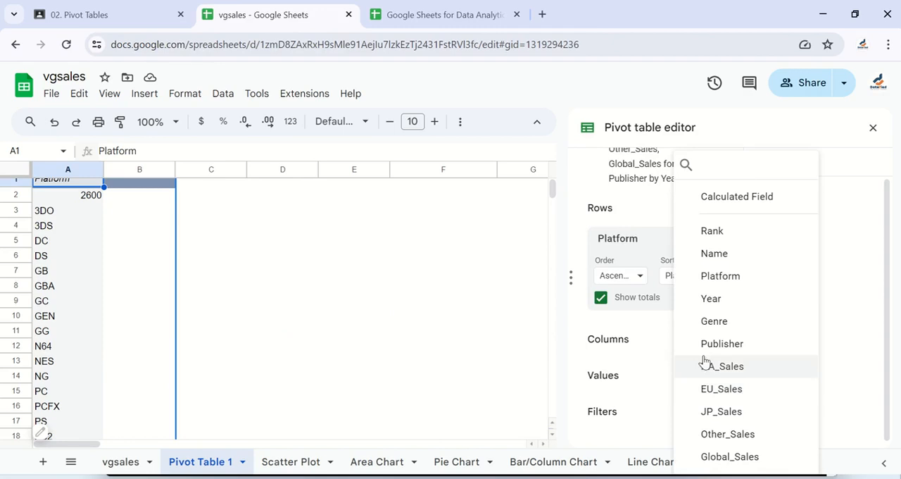
click(730, 418)
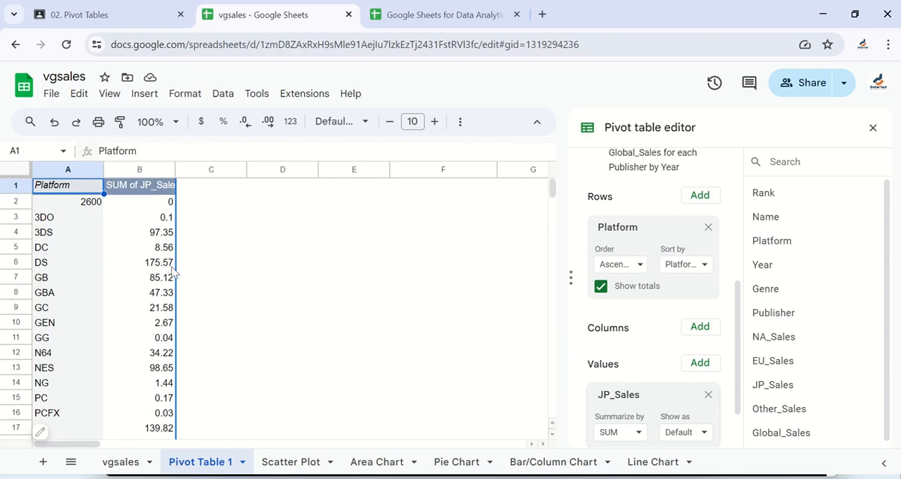
Add NA_Sales as a second value field of the pivot table, summarized by SUM
scroll(156, 338, down, 7)
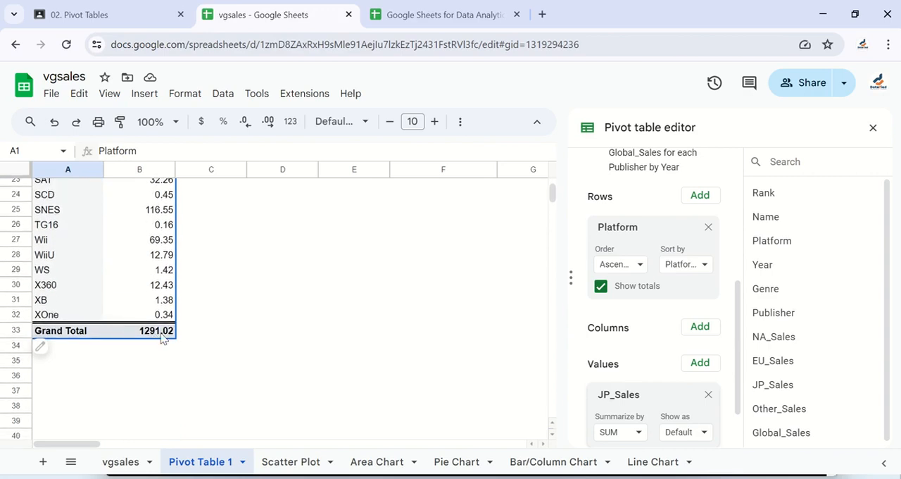
scroll(145, 247, up, 7)
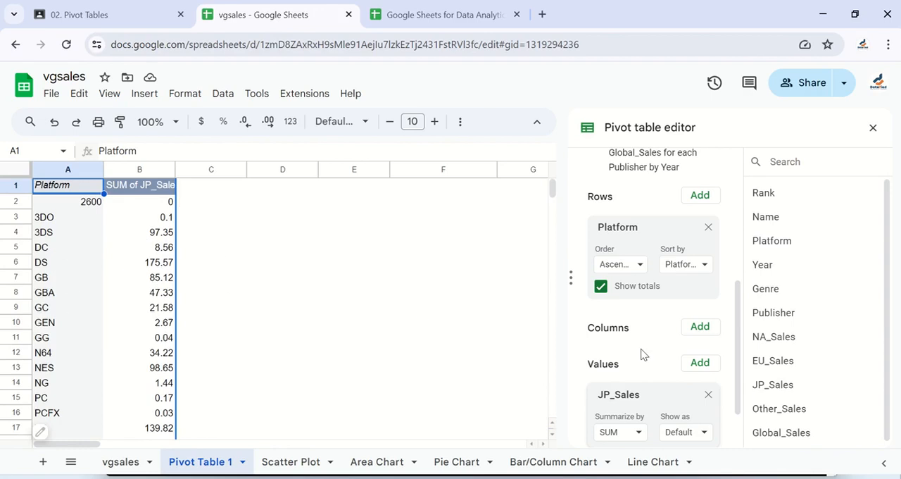
scroll(661, 359, down, 2)
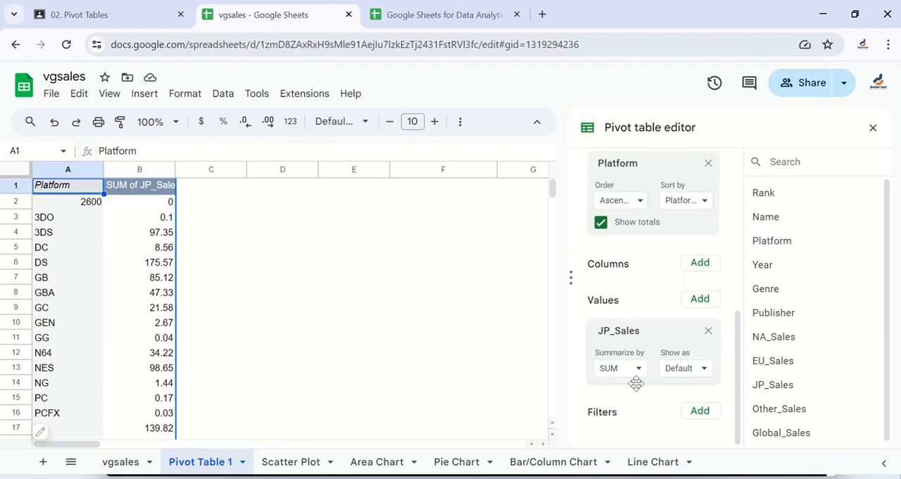
click(699, 301)
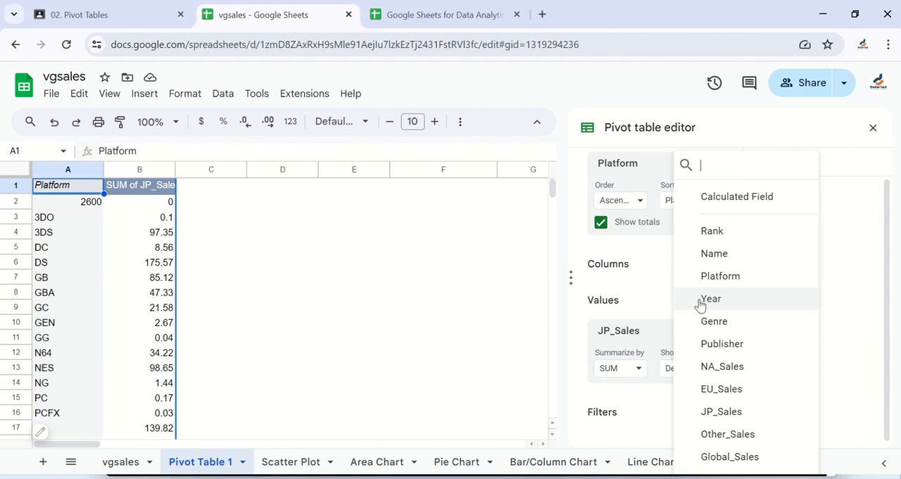
click(737, 372)
scroll(660, 345, down, 1)
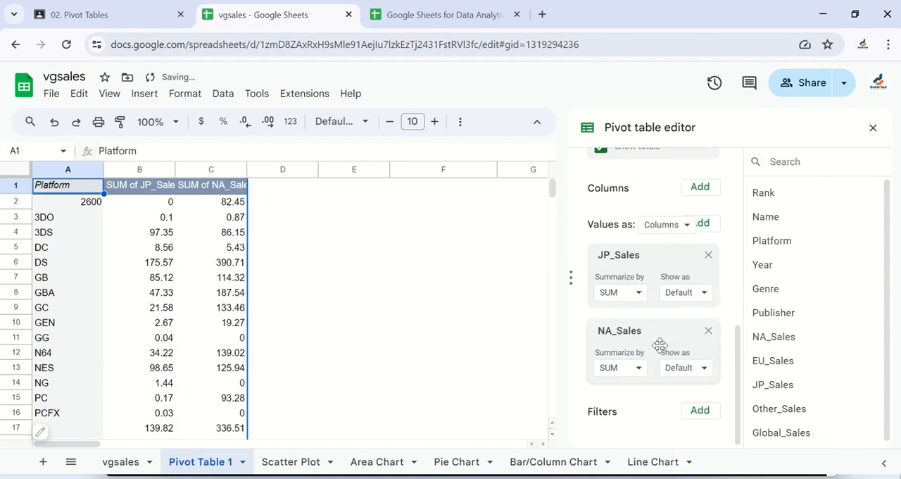
Add EU_Sales and Global_Sales as further value fields of the pivot table, both summarized by SUM
click(702, 225)
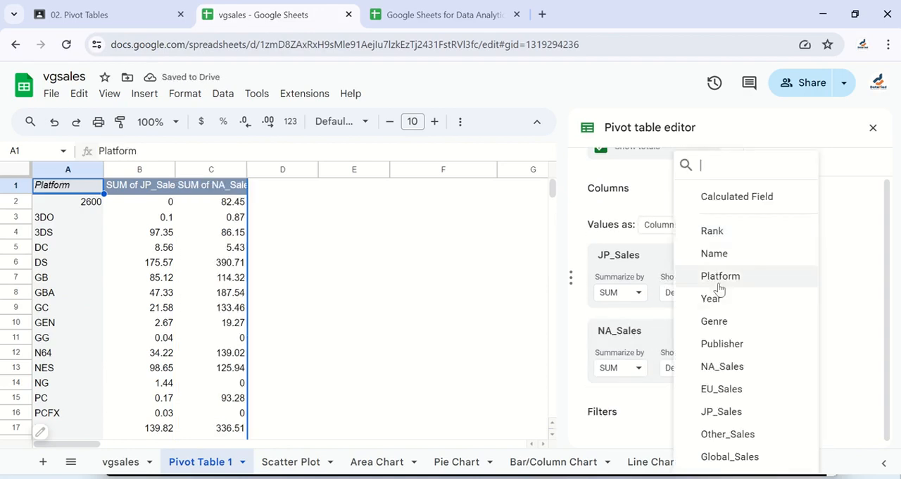
click(734, 389)
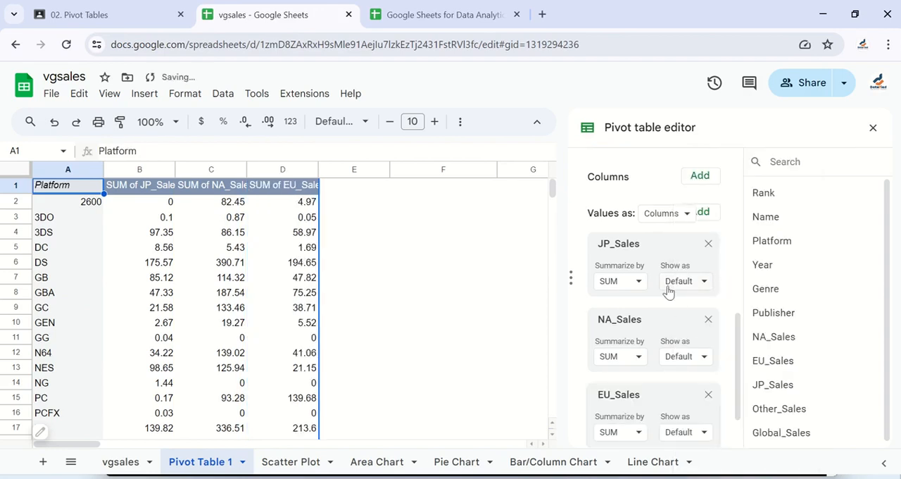
click(702, 212)
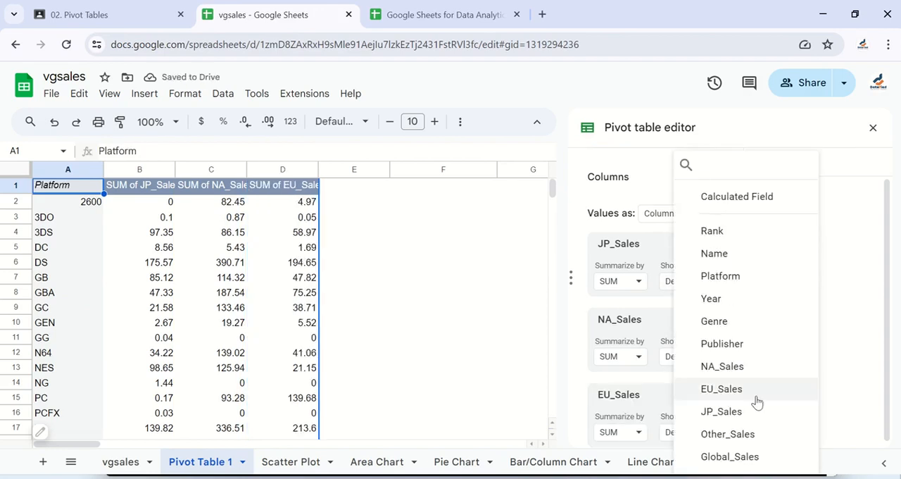
click(729, 456)
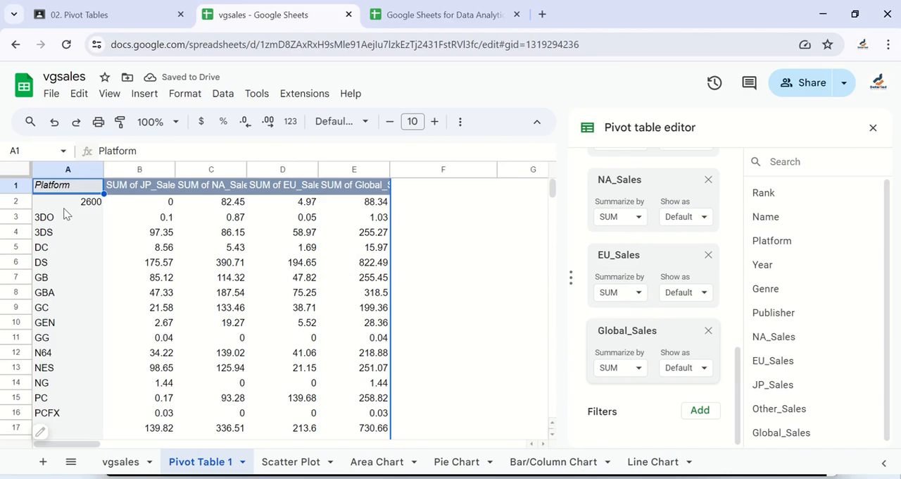
Examine the JP, NA, EU and Global sales sums for each platform down to the Grand Total row
scroll(64, 214, down, 7)
scroll(63, 214, up, 7)
scroll(288, 301, down, 1)
scroll(281, 296, up, 1)
scroll(285, 344, down, 8)
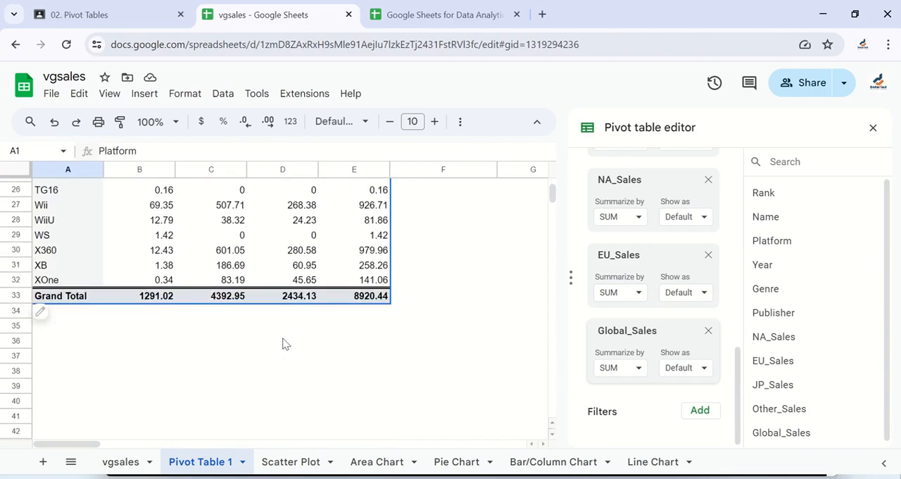
scroll(285, 344, up, 3)
scroll(285, 344, up, 6)
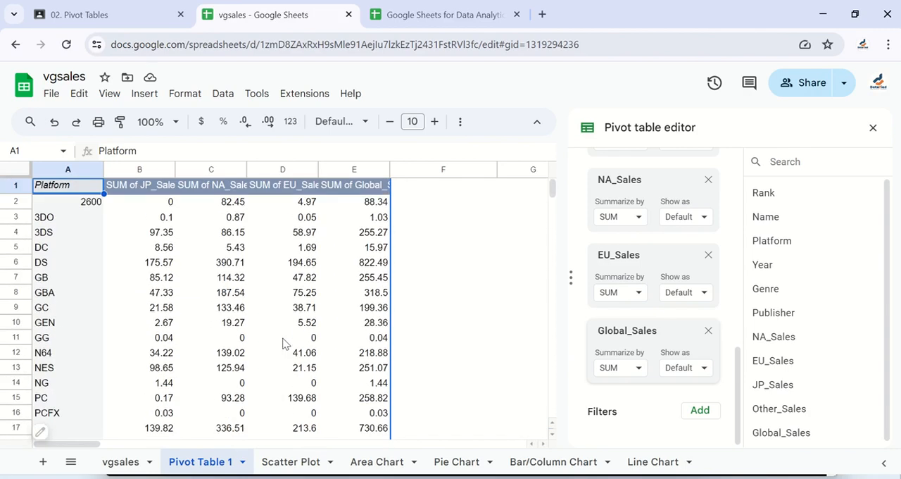
scroll(285, 343, down, 7)
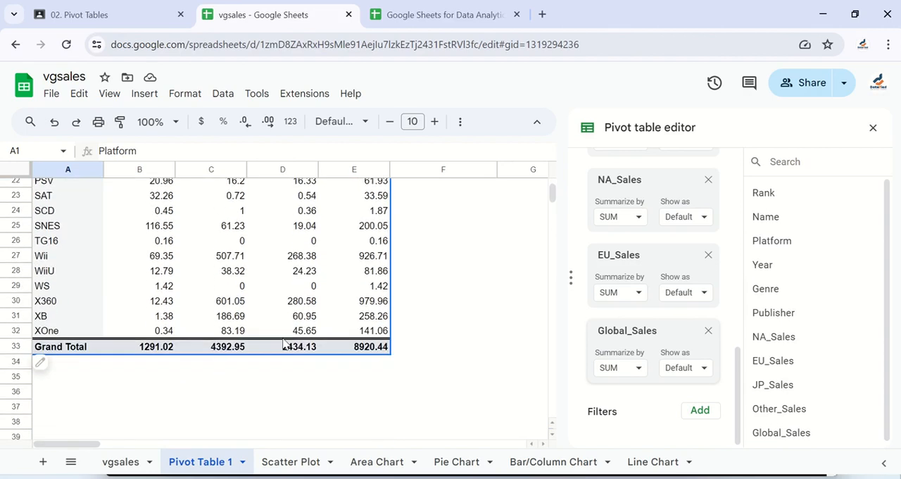
scroll(285, 344, up, 3)
scroll(285, 343, up, 5)
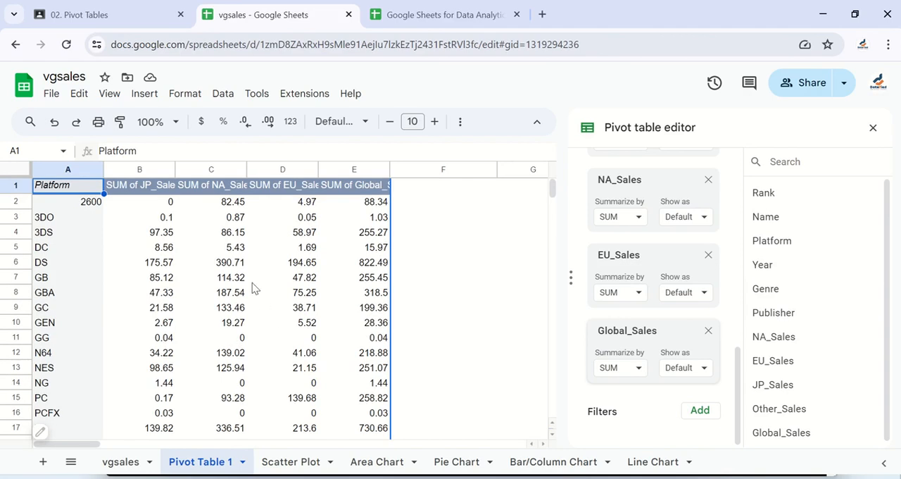
Try a chart of the pivot table data, review its data range, Y-axis and series setup, and delete the chart
click(140, 94)
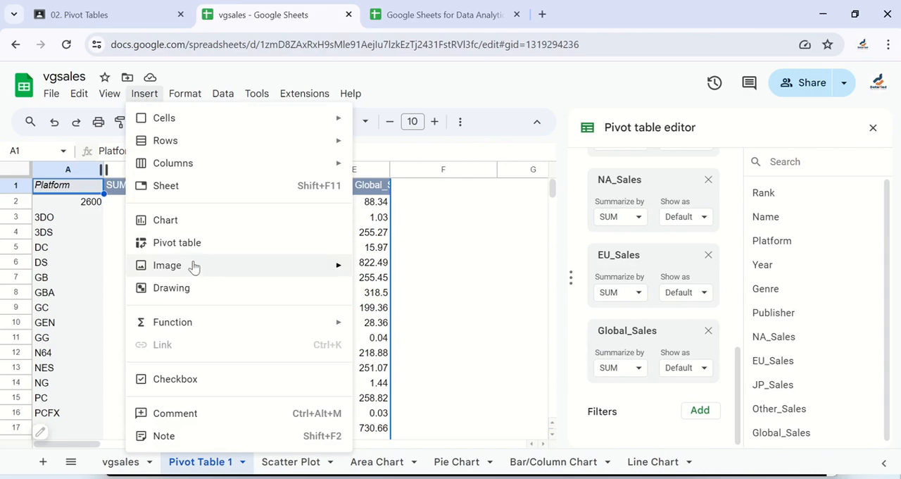
click(188, 221)
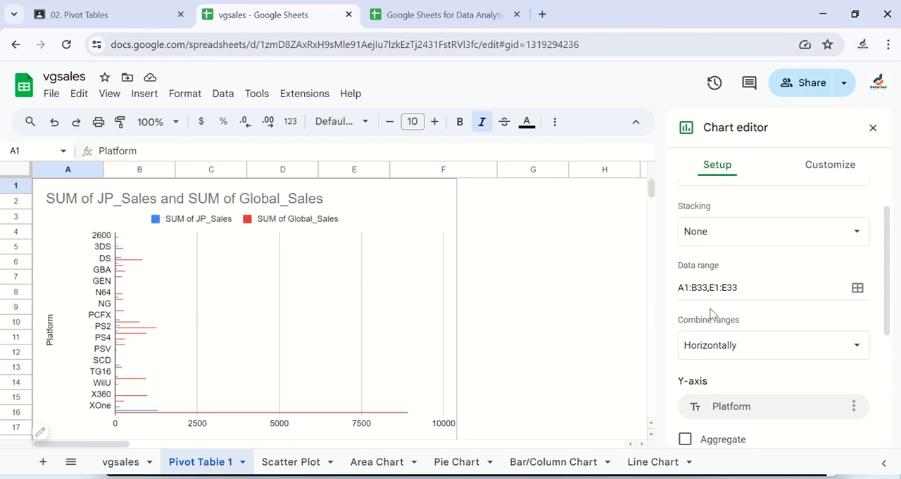
scroll(766, 285, down, 2)
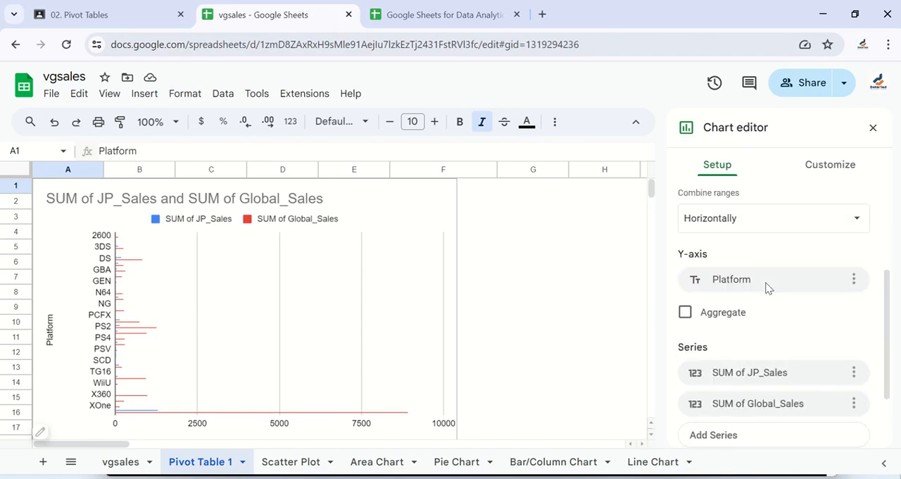
scroll(768, 288, down, 1)
scroll(772, 291, up, 1)
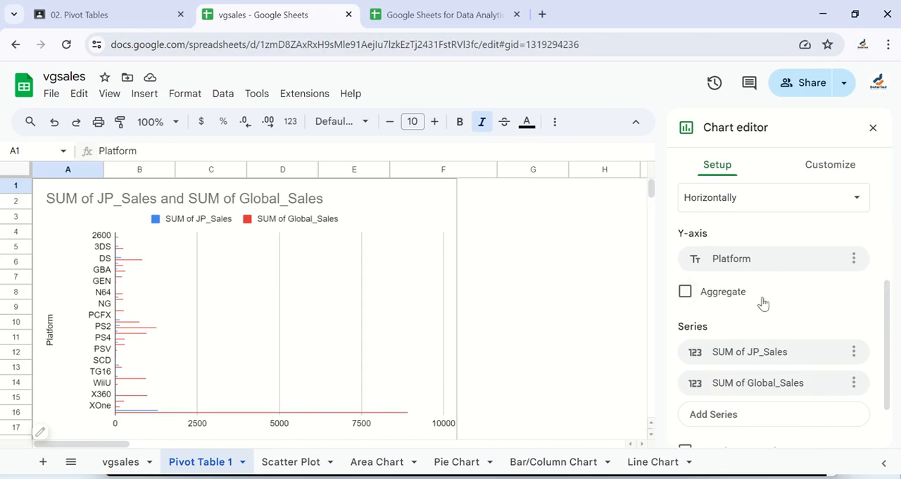
scroll(770, 328, down, 3)
scroll(773, 329, up, 3)
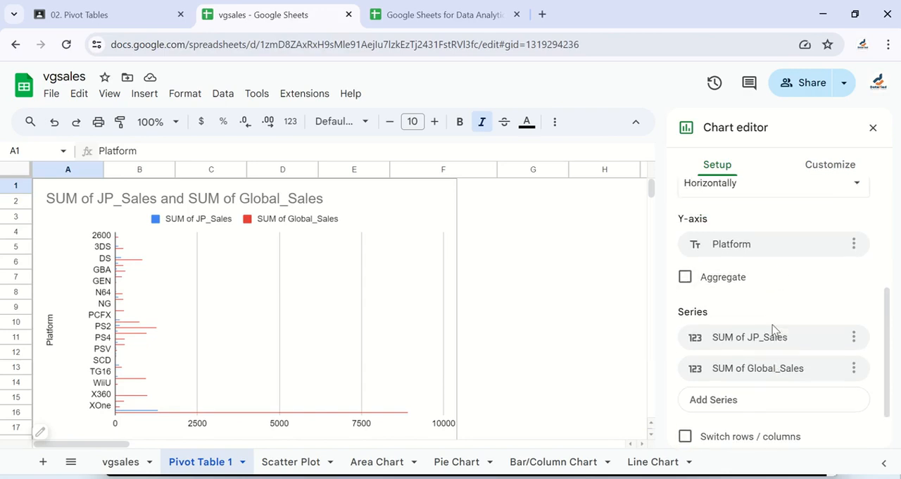
scroll(774, 329, up, 3)
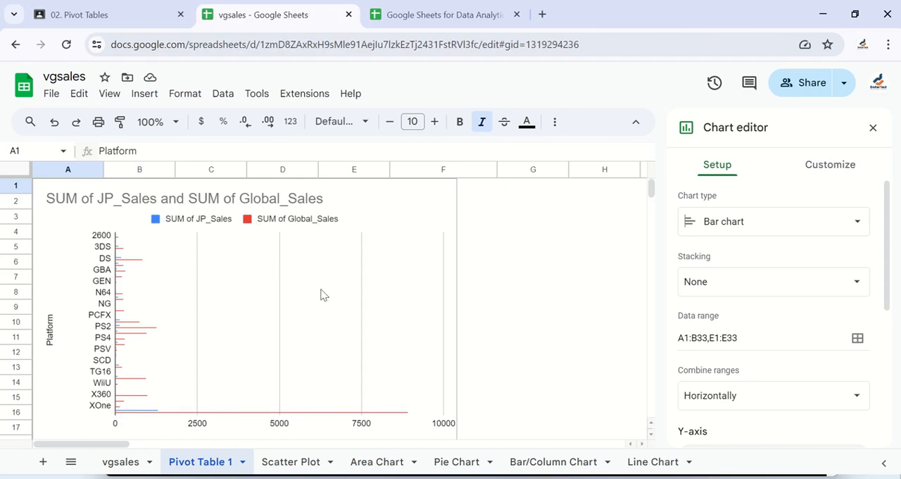
click(405, 417)
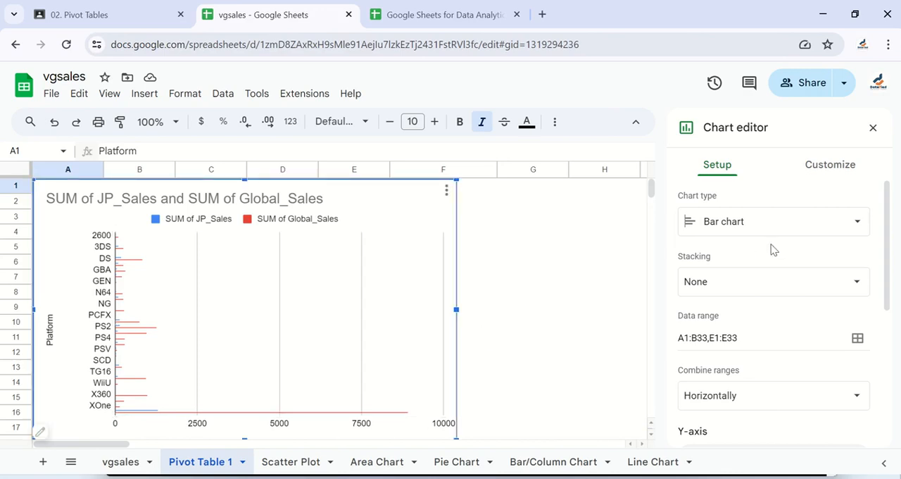
key(Delete)
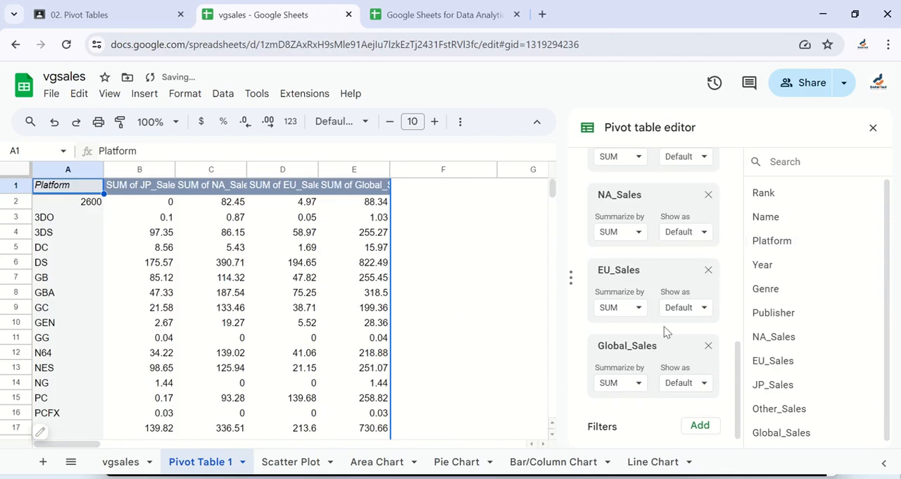
Remove the JP_Sales, NA_Sales, EU_Sales and Global_Sales value fields and the Platform row field so the pivot table is empty
scroll(661, 295, up, 2)
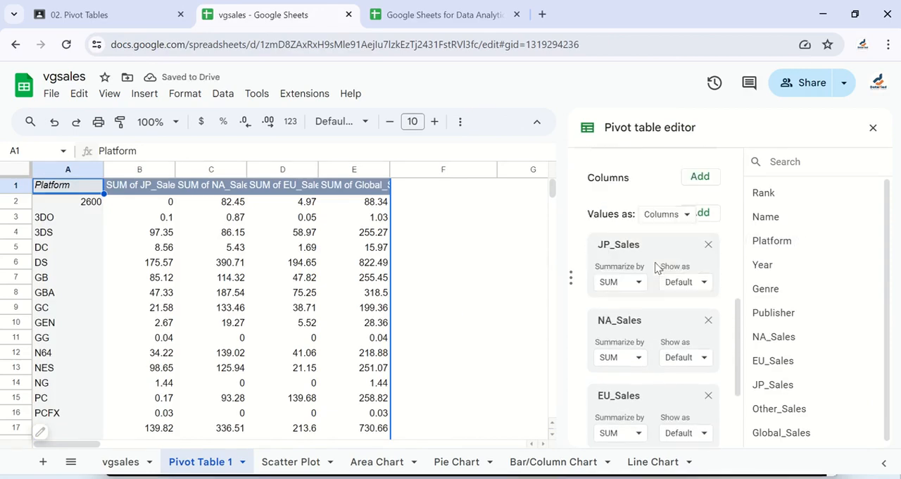
click(707, 216)
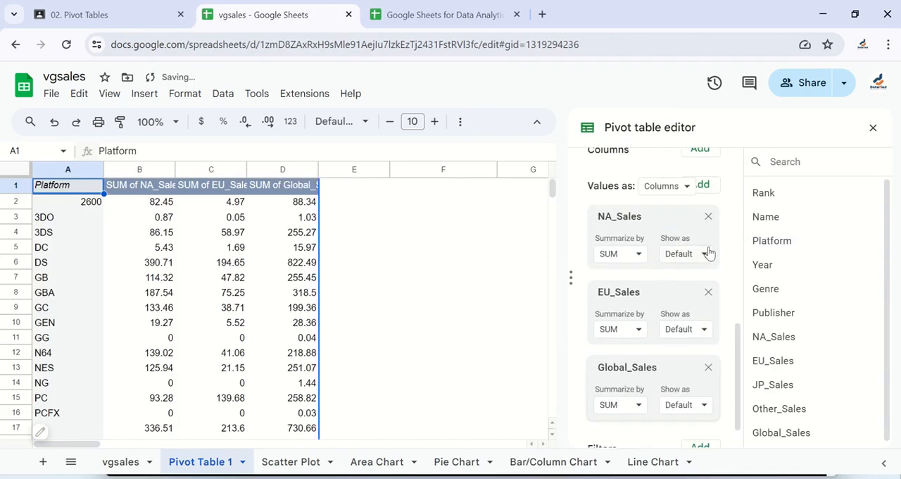
click(708, 216)
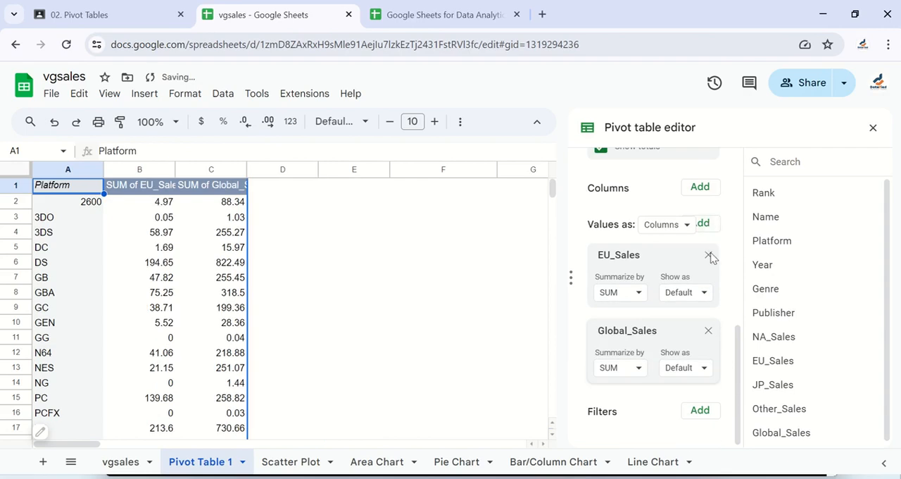
click(708, 256)
click(709, 329)
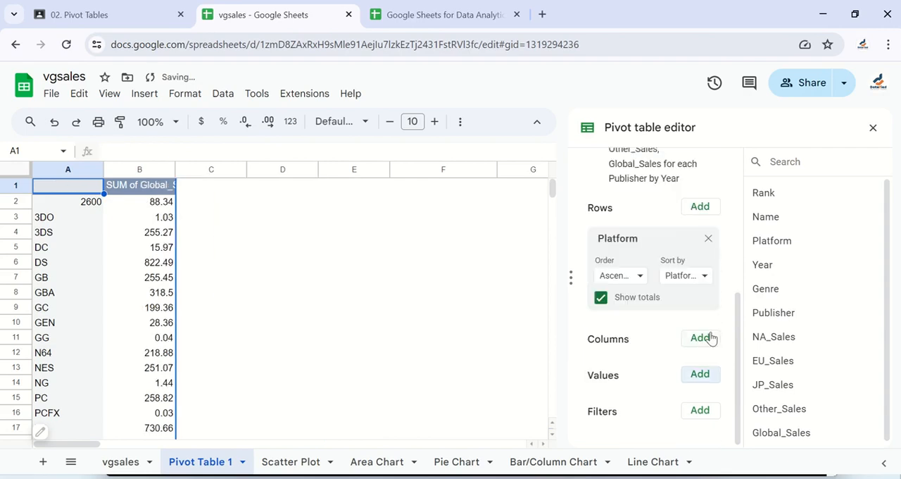
click(708, 240)
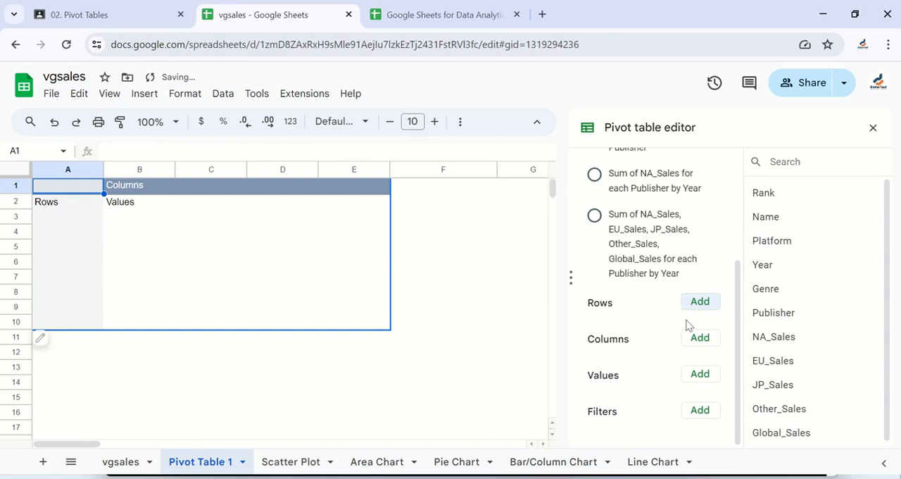
Add Year as the pivot table's row field and Global_Sales as its value field, summarized by SUM
click(707, 306)
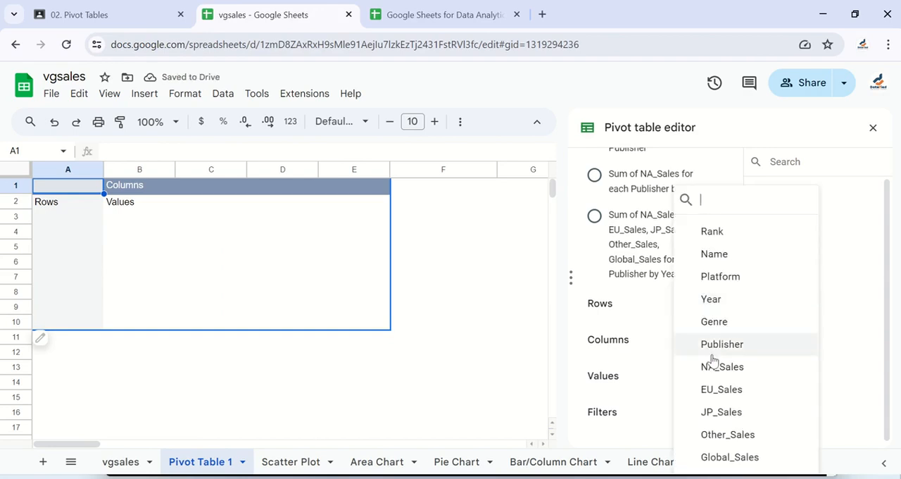
click(725, 299)
scroll(611, 324, down, 2)
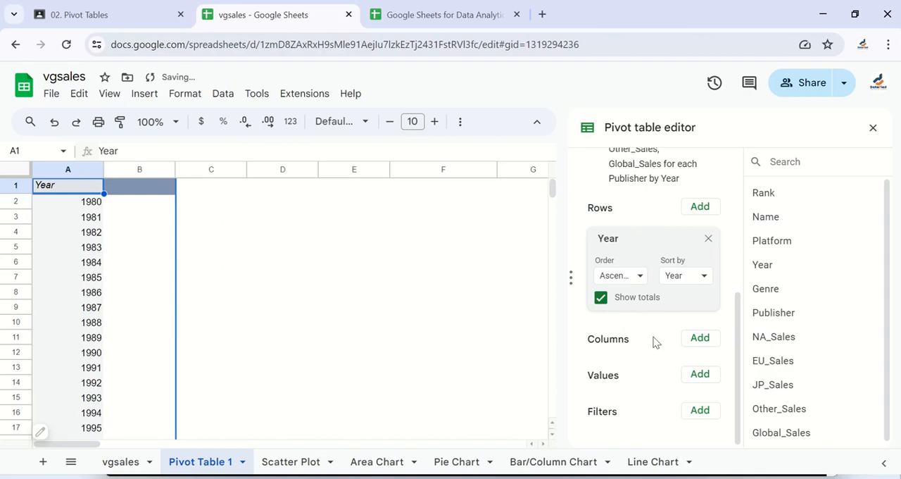
click(705, 381)
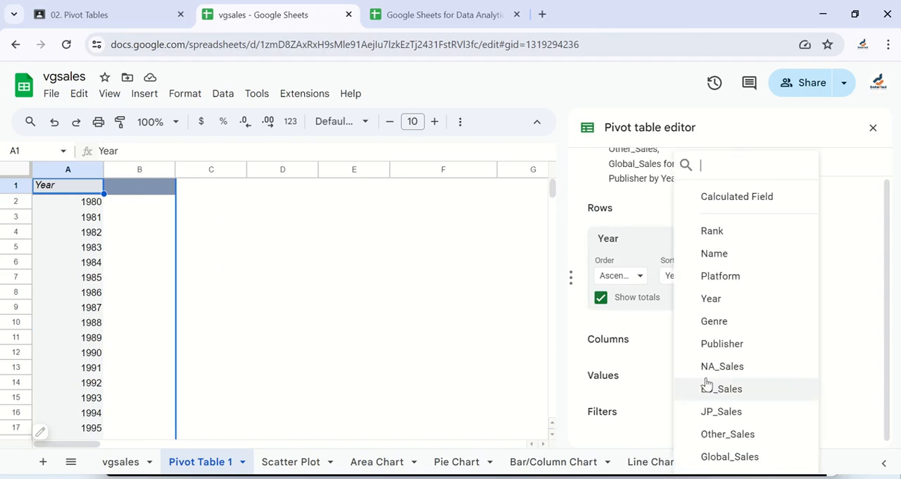
click(739, 457)
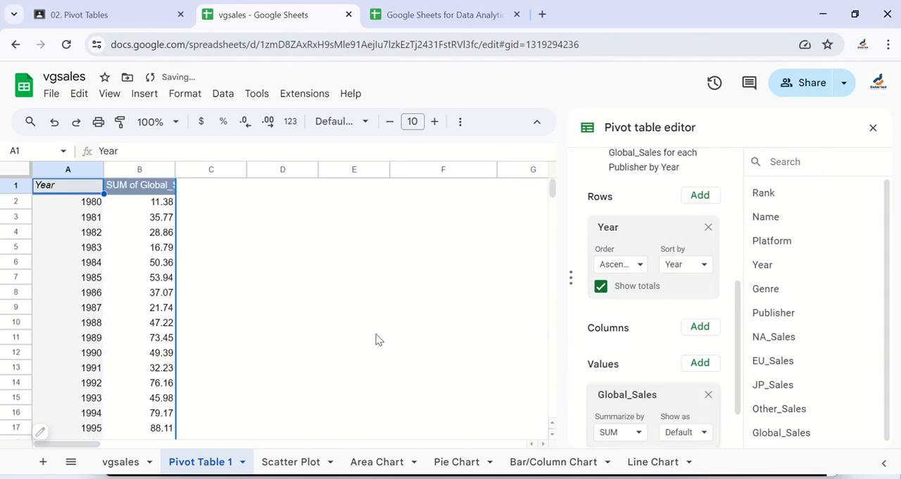
Look over the Global_Sales sums for each year, from 1980 down to the Grand Total row
scroll(151, 356, down, 3)
scroll(152, 356, down, 6)
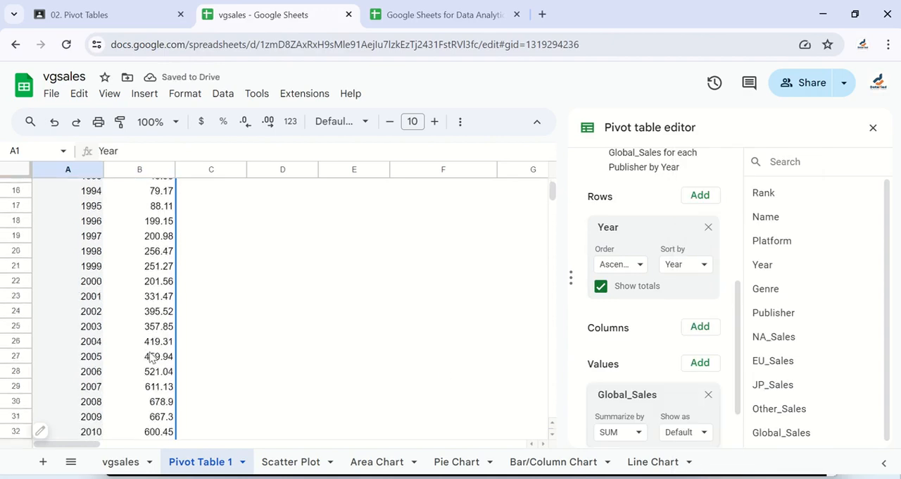
scroll(159, 289, up, 9)
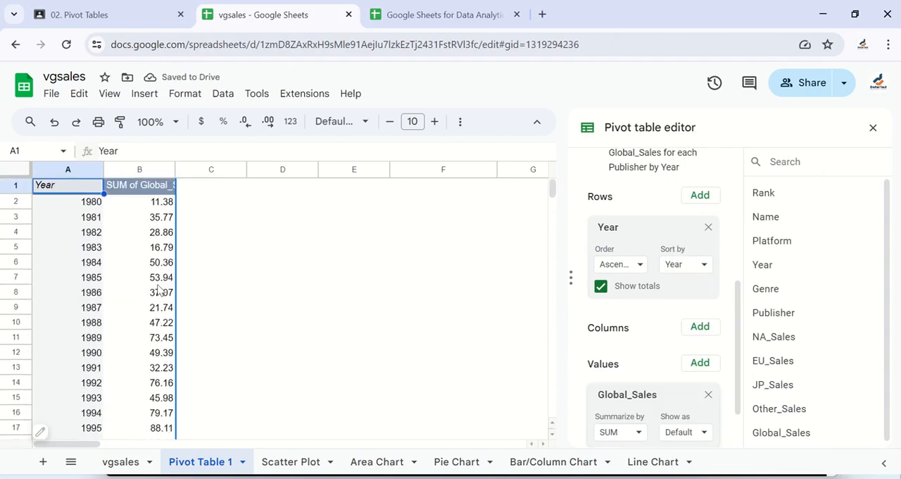
scroll(160, 322, down, 10)
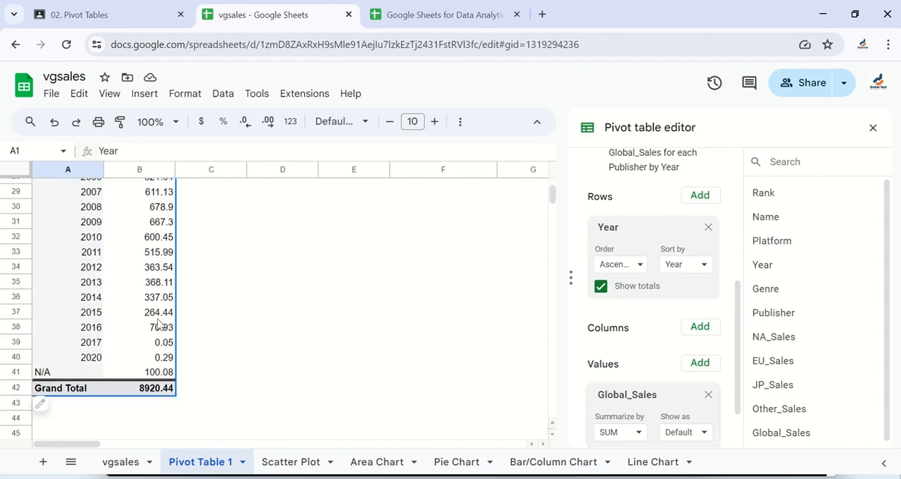
scroll(159, 324, up, 10)
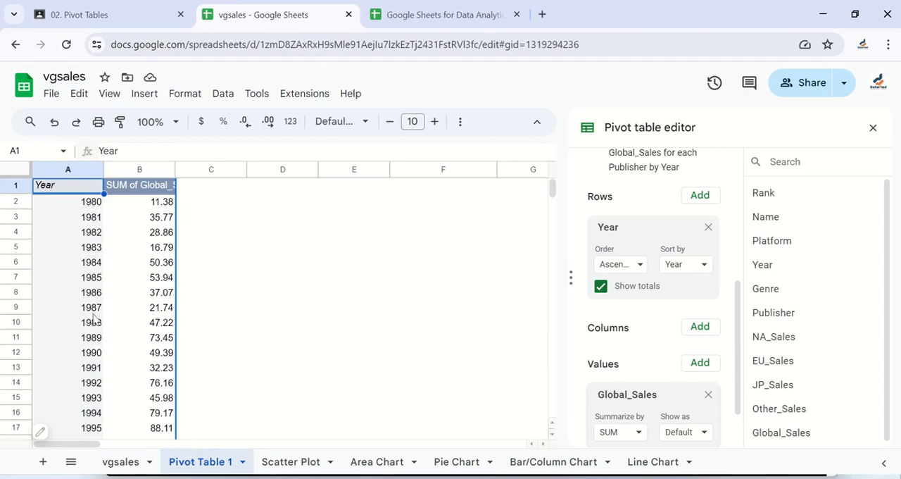
scroll(93, 356, down, 8)
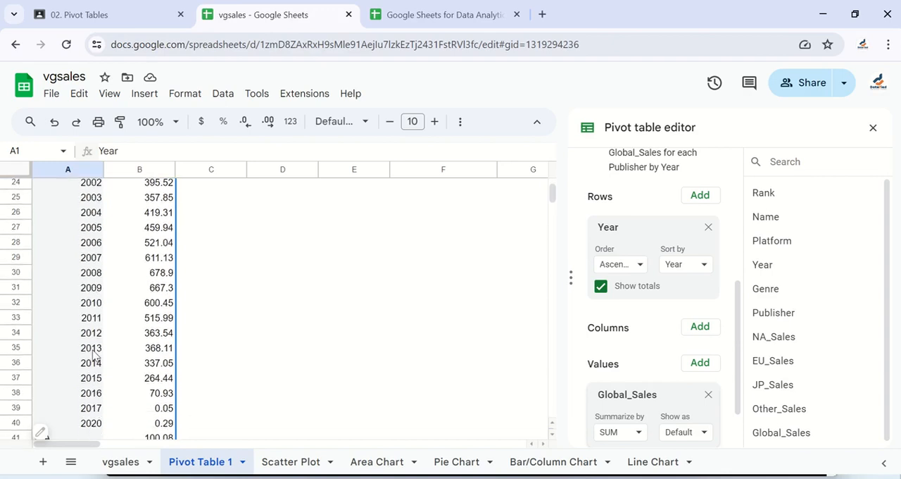
Try a line chart of SUM of Global_Sales by Year with aggregation turned on, and delete the chart
scroll(93, 355, down, 2)
scroll(94, 355, up, 10)
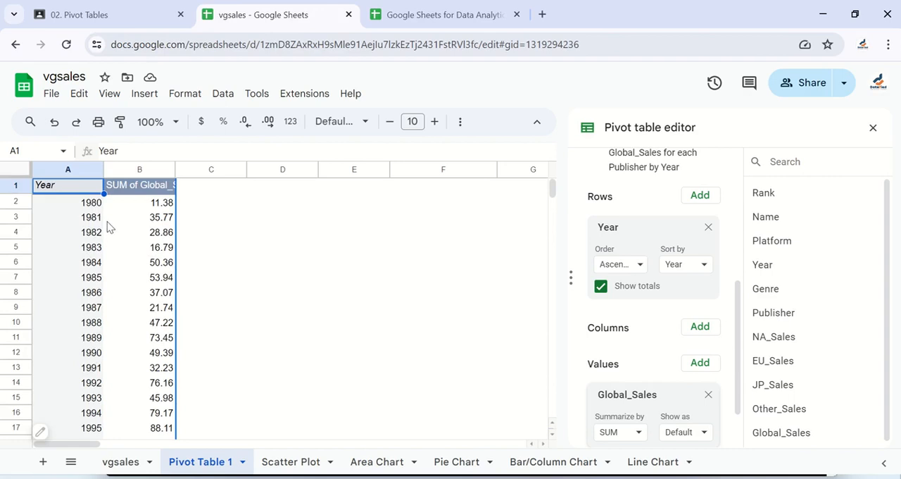
scroll(236, 319, down, 9)
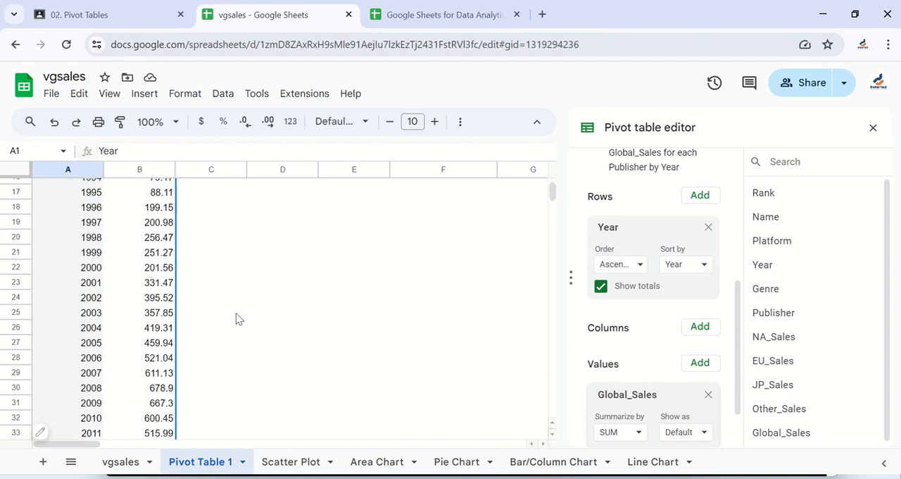
scroll(212, 315, up, 9)
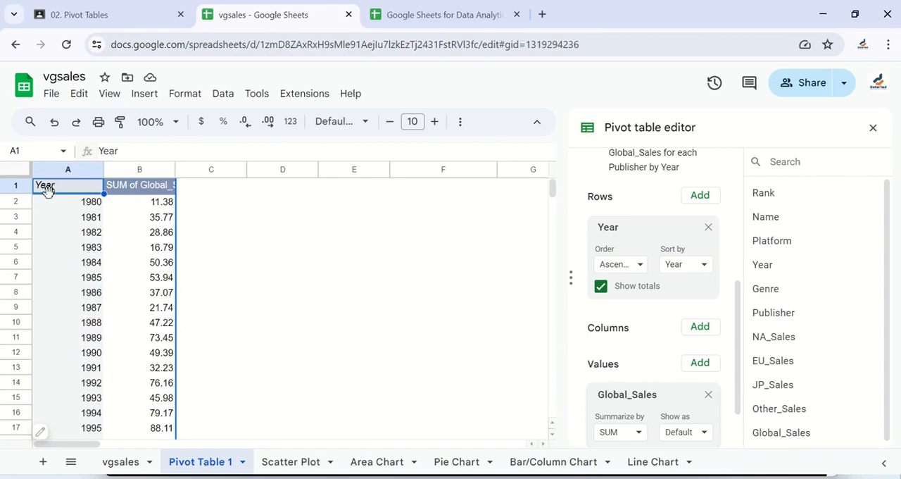
key(ctrl+i)
click(145, 93)
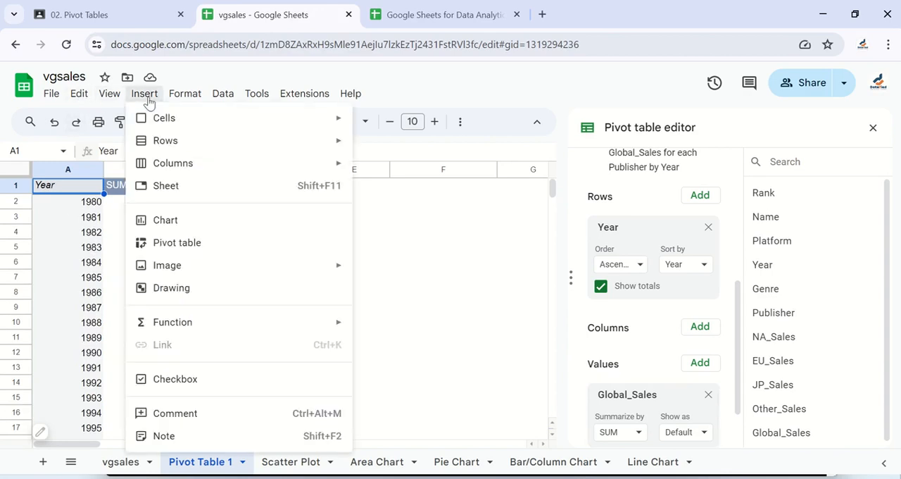
click(185, 223)
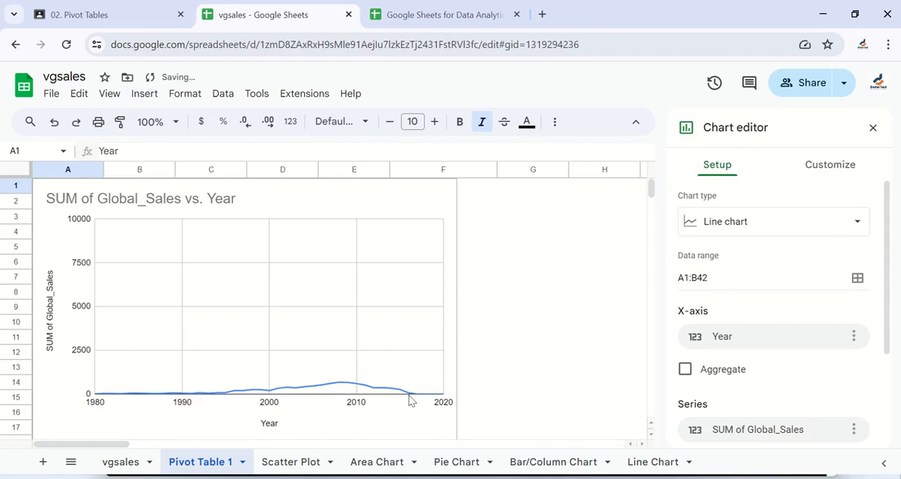
click(686, 370)
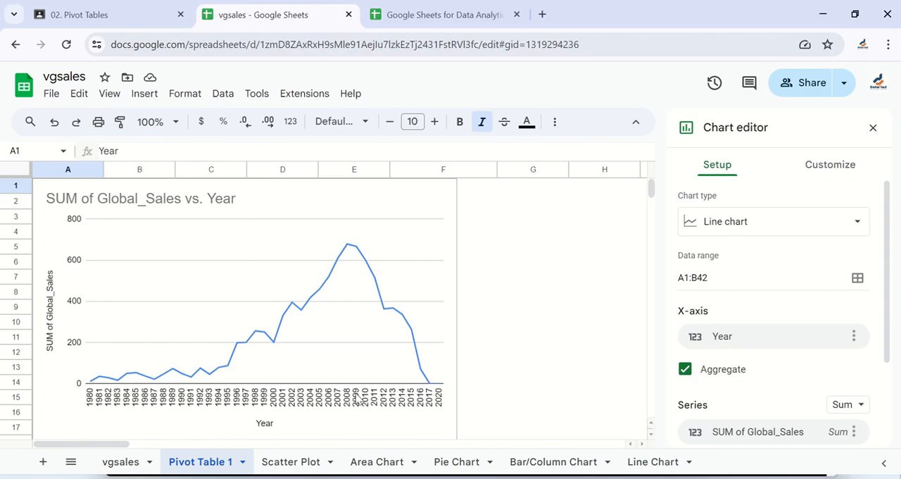
click(345, 244)
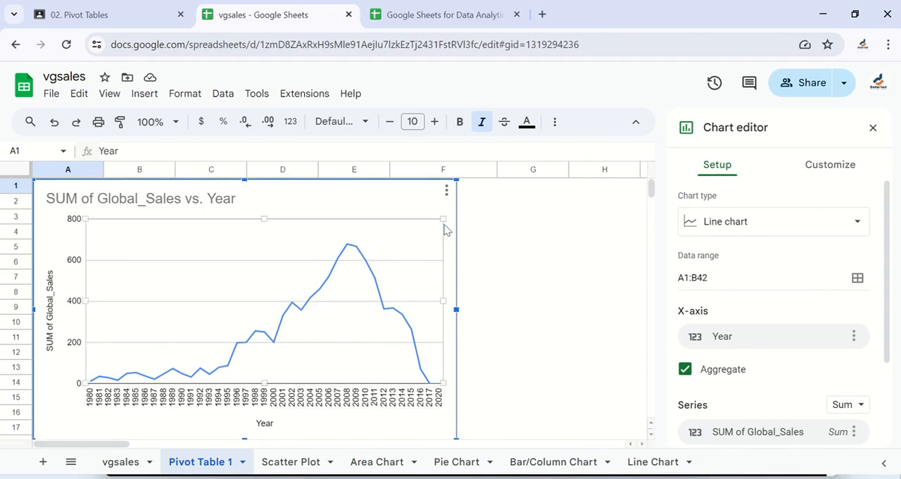
key(Delete)
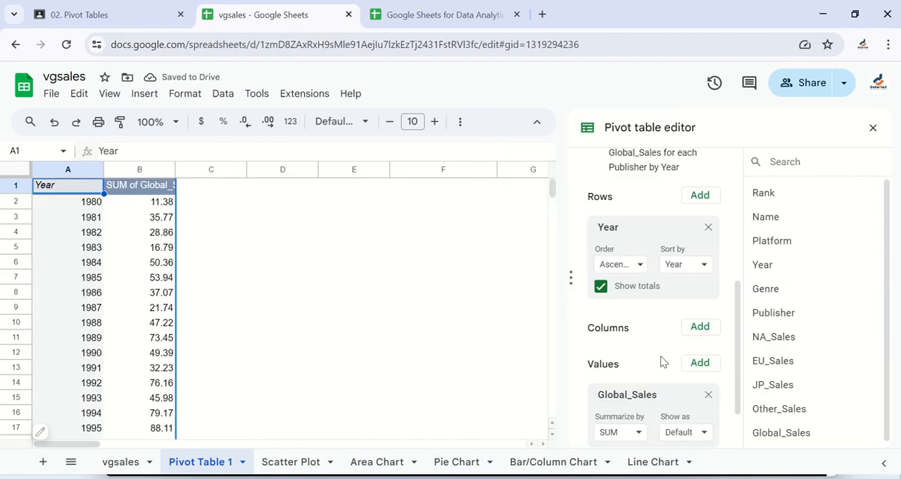
Add Platform as a pivot table filter and limit it to the 2600 platform only
scroll(662, 360, down, 1)
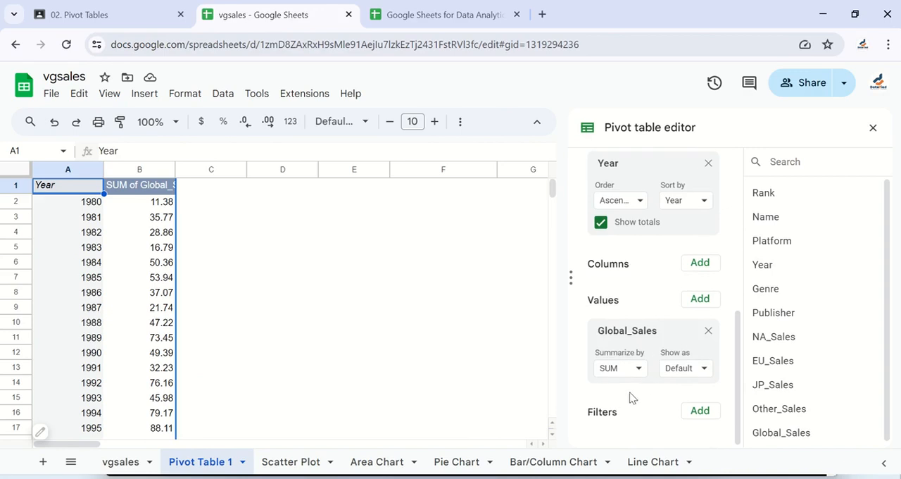
scroll(663, 407, up, 1)
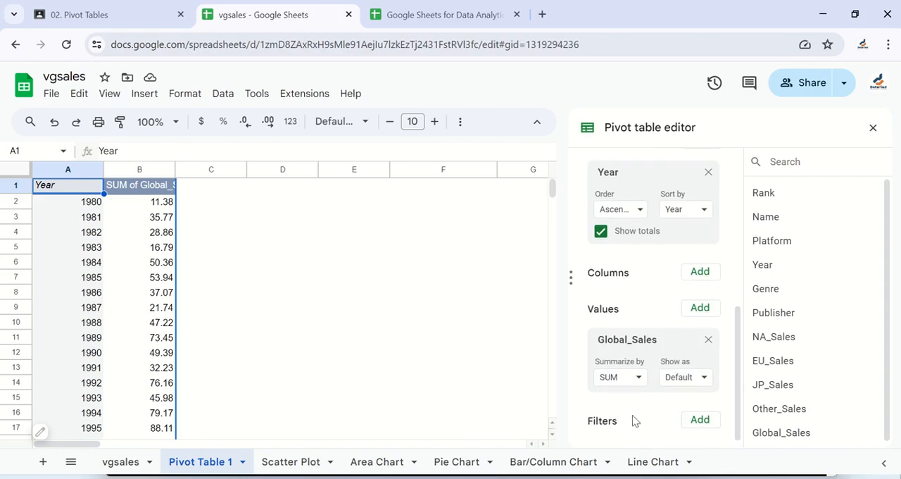
click(699, 420)
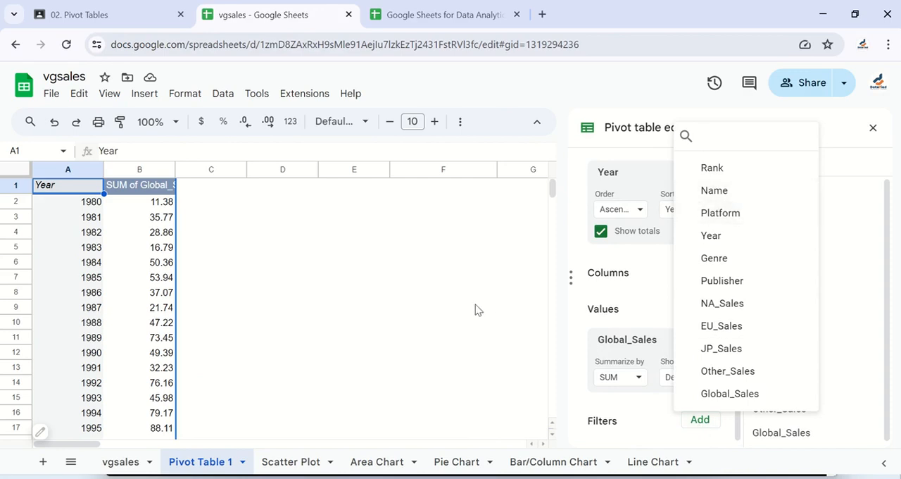
click(721, 213)
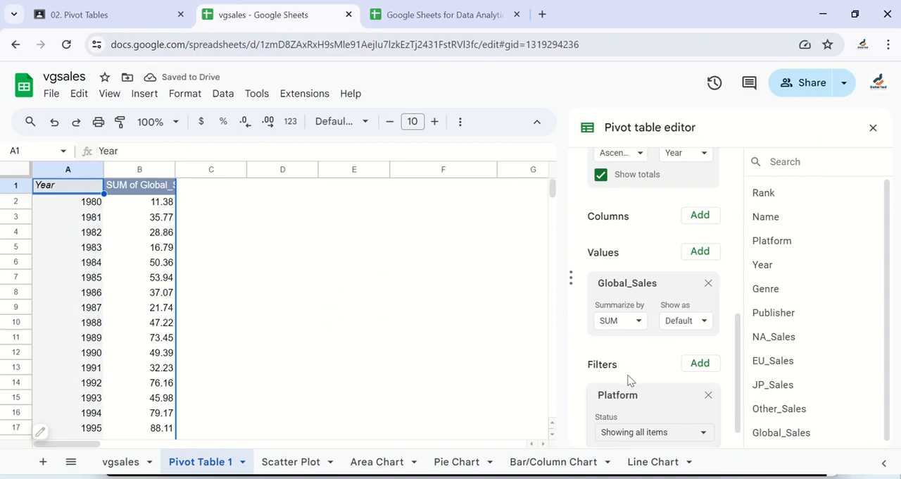
scroll(671, 407, down, 1)
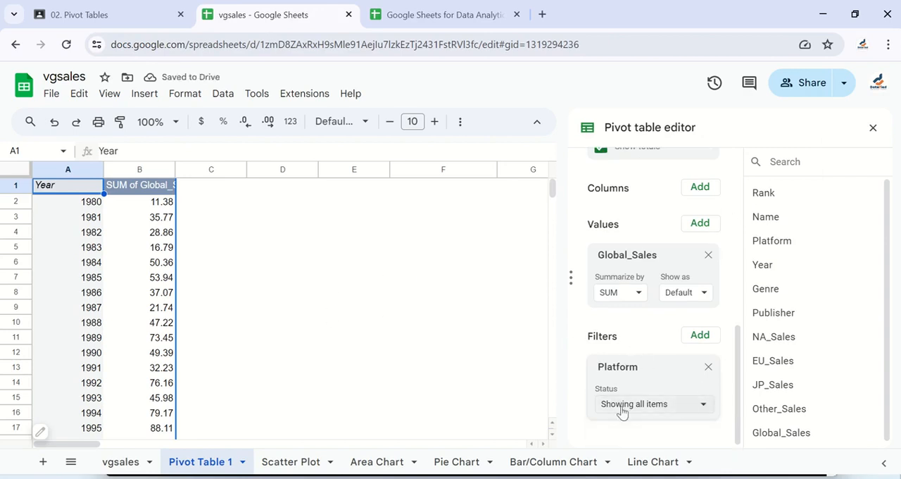
click(695, 408)
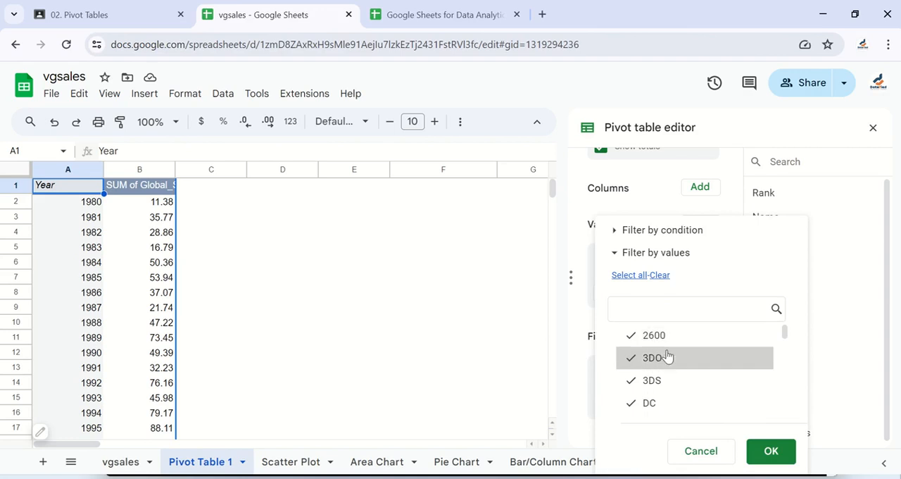
click(660, 276)
click(633, 344)
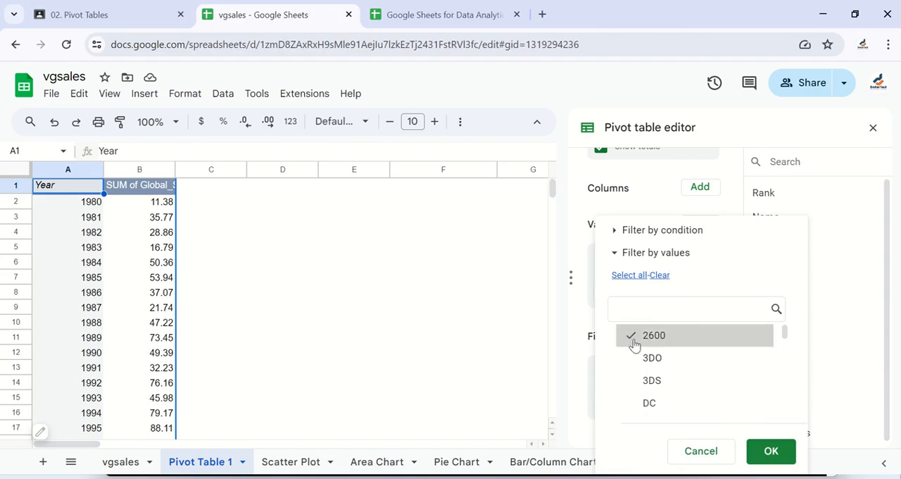
click(771, 450)
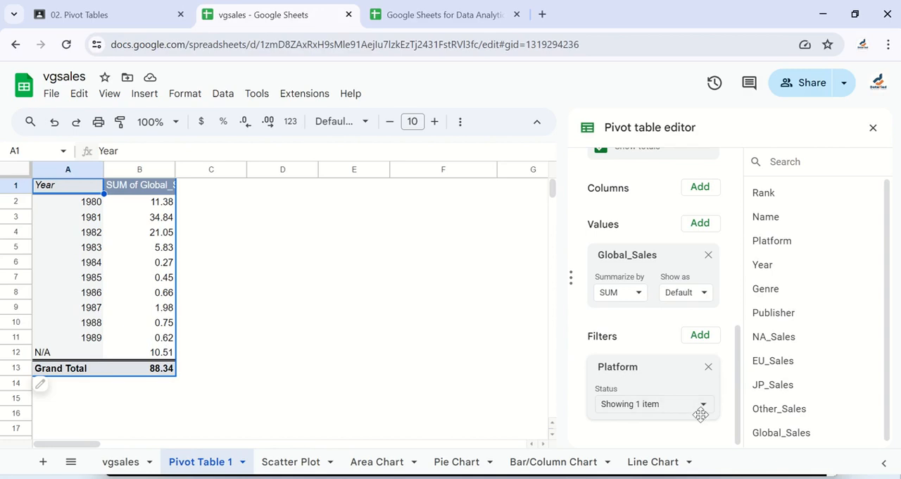
Change the Platform filter to include only 3DO instead of 2600
drag(700, 414, 697, 413)
scroll(640, 416, down, 1)
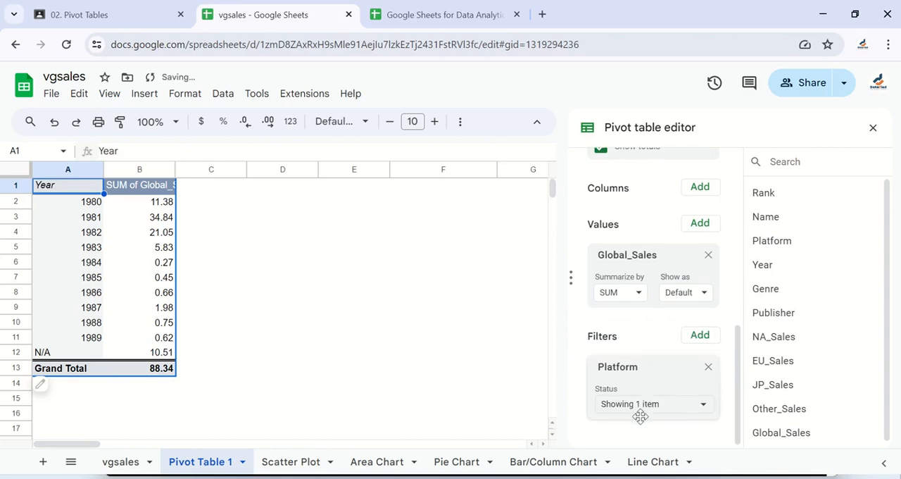
click(697, 410)
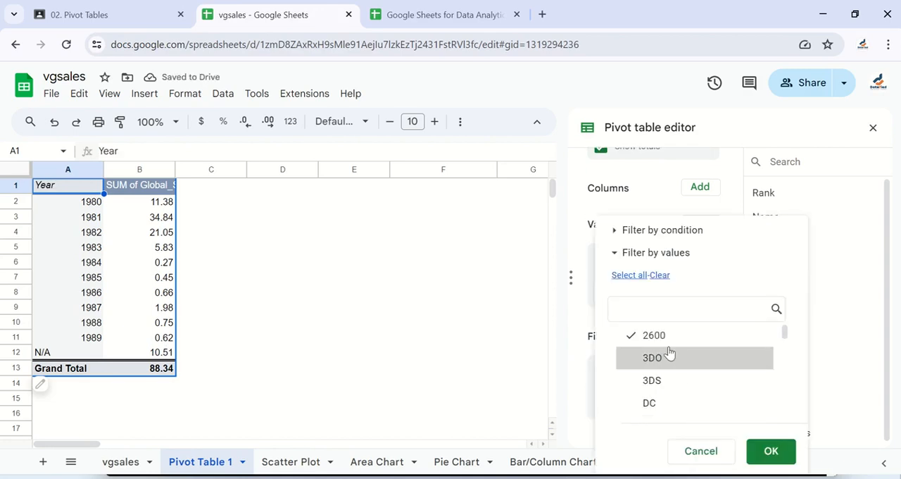
click(637, 360)
click(635, 334)
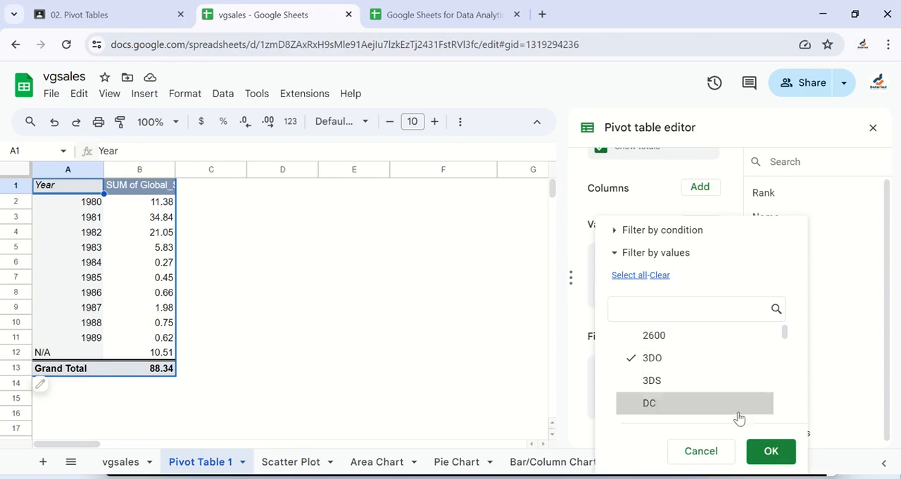
click(771, 449)
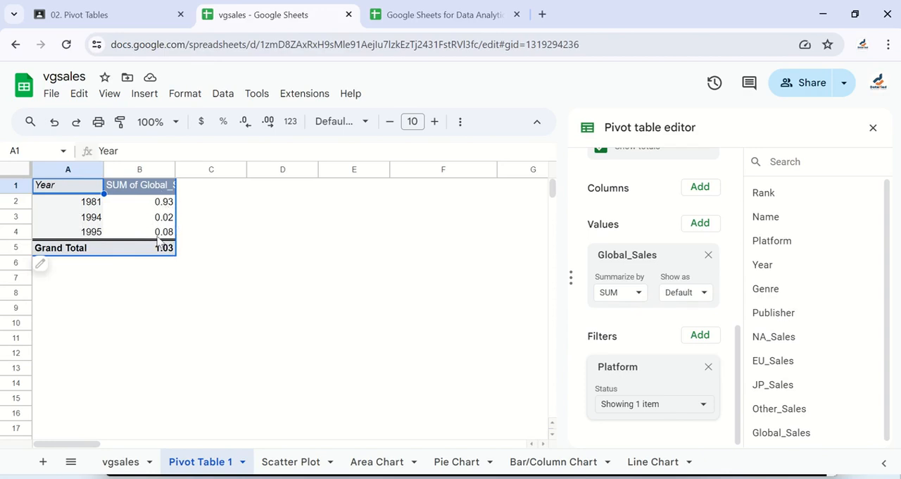
Switch the Platform filter to DC only, and remove the filter from the pivot table
click(697, 406)
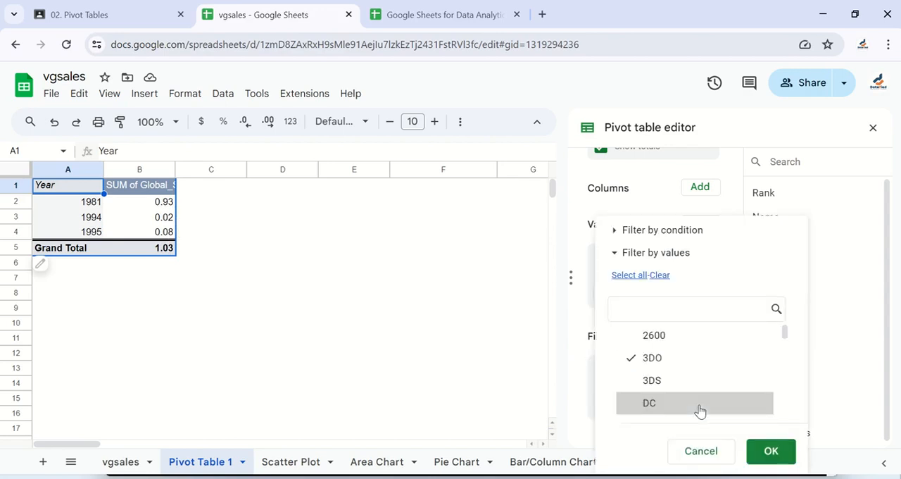
click(639, 402)
click(630, 356)
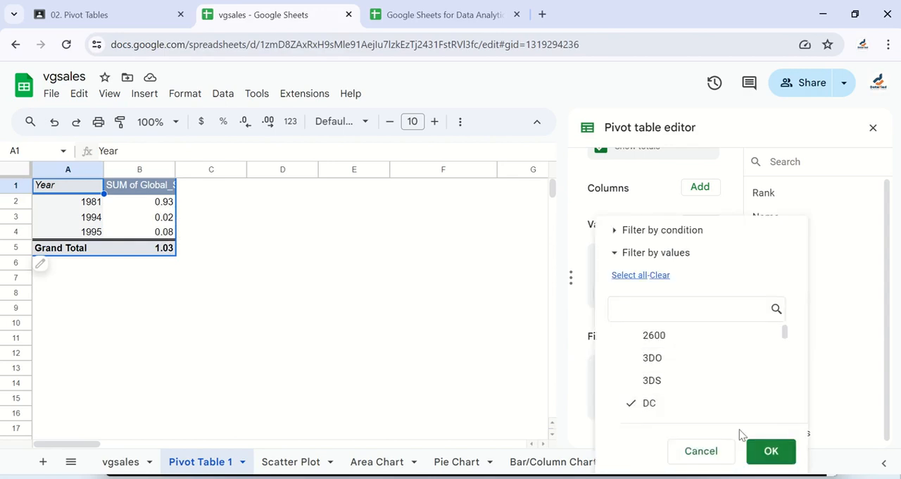
click(769, 451)
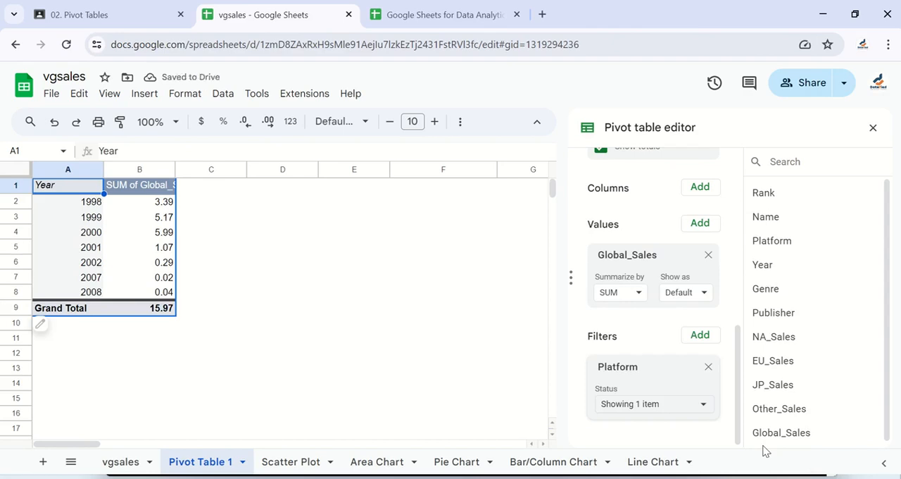
click(709, 368)
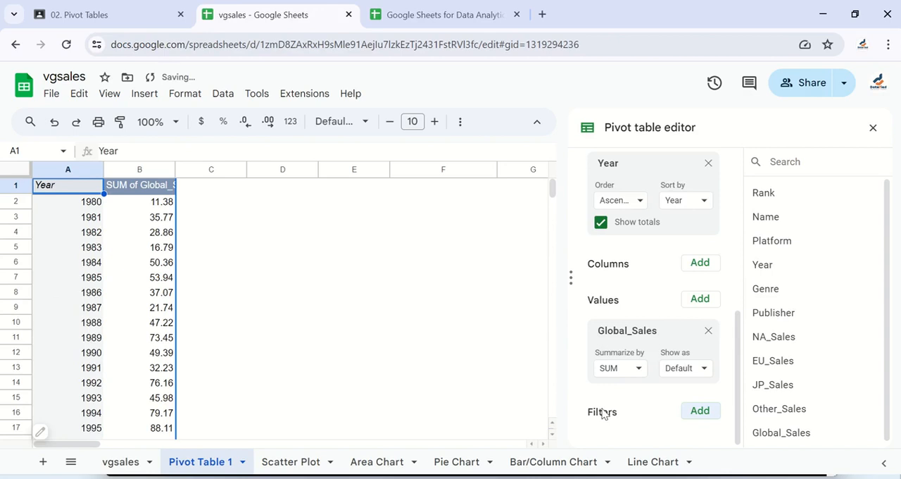
Widen column B so the full SUM of Global_Sales header fits
scroll(624, 302, up, 5)
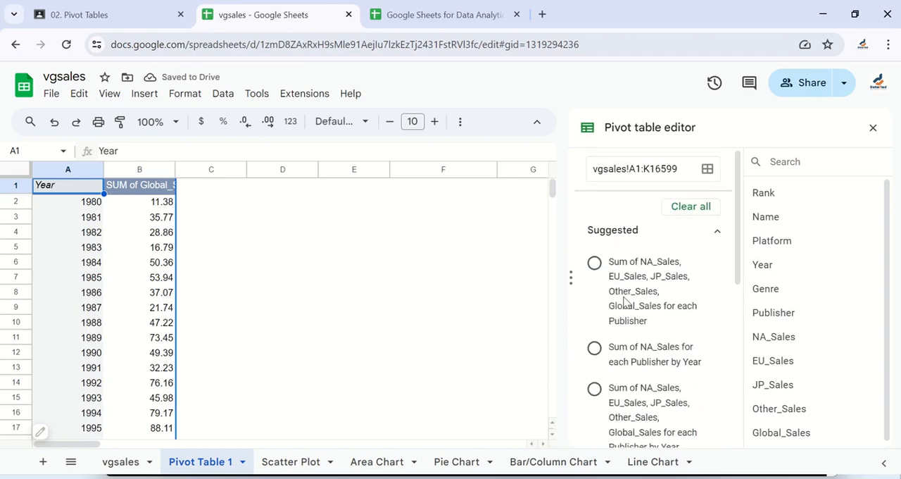
scroll(760, 363, down, 2)
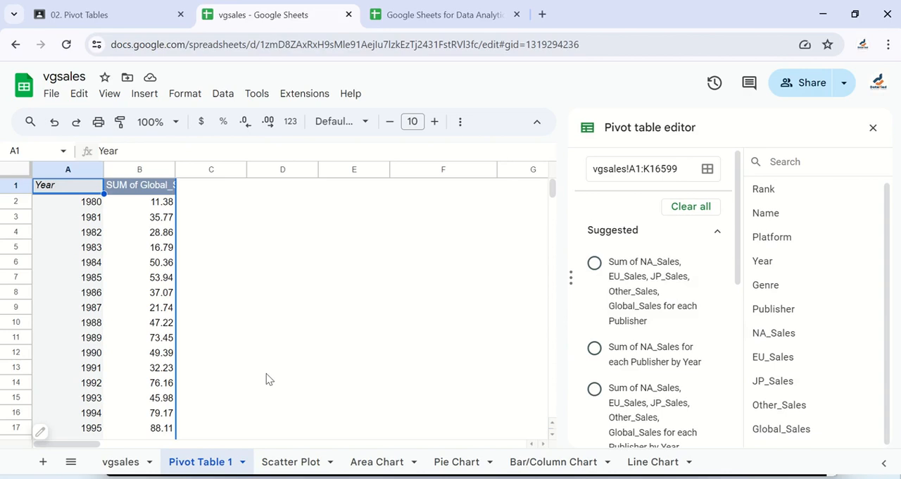
drag(176, 169, 211, 169)
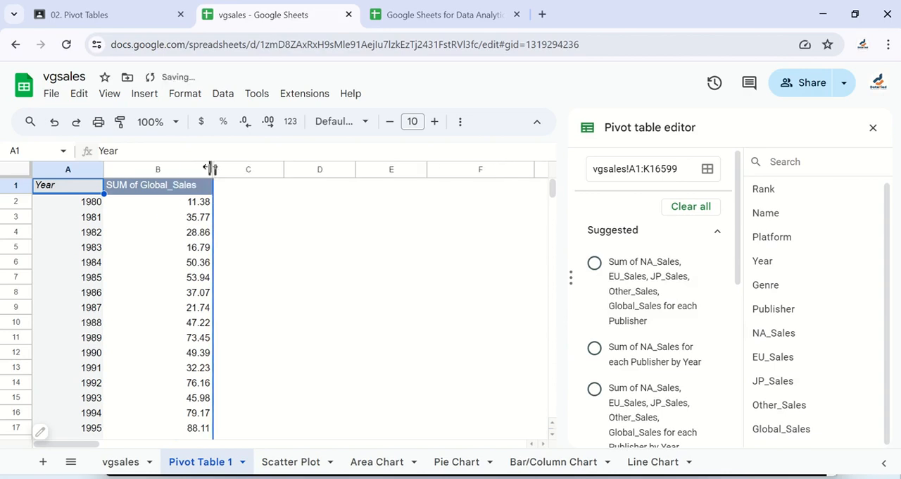